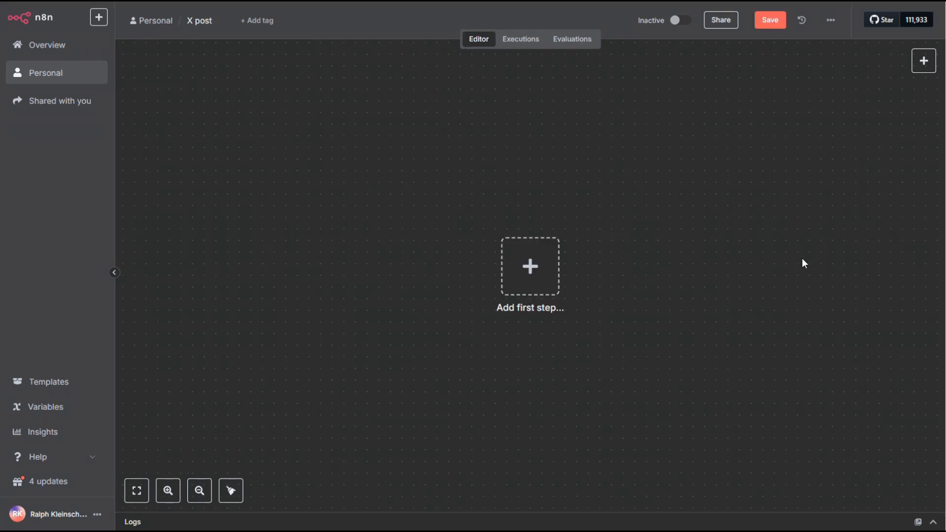
Step: Add a Schedule Trigger with its default rule as the workflow's first step and shift the node left on the canvas
left_click(540, 265)
type("sc")
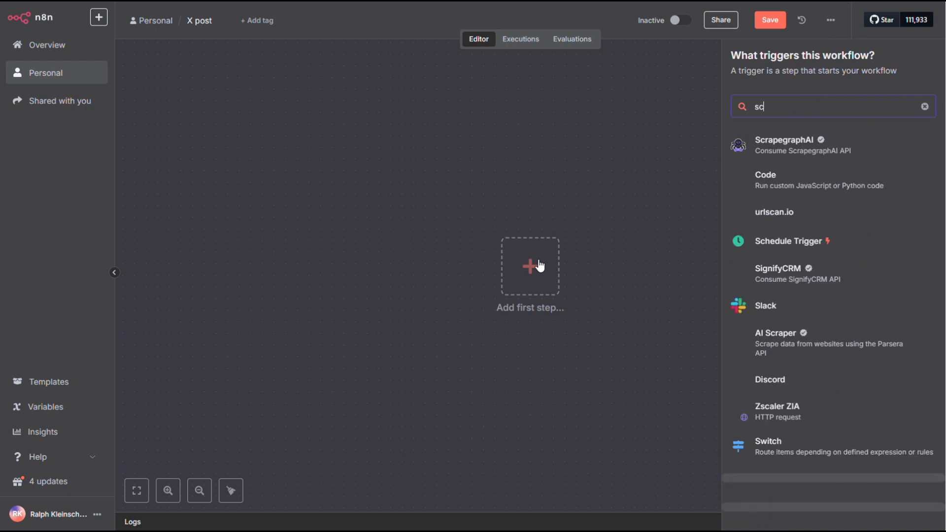
left_click(832, 241)
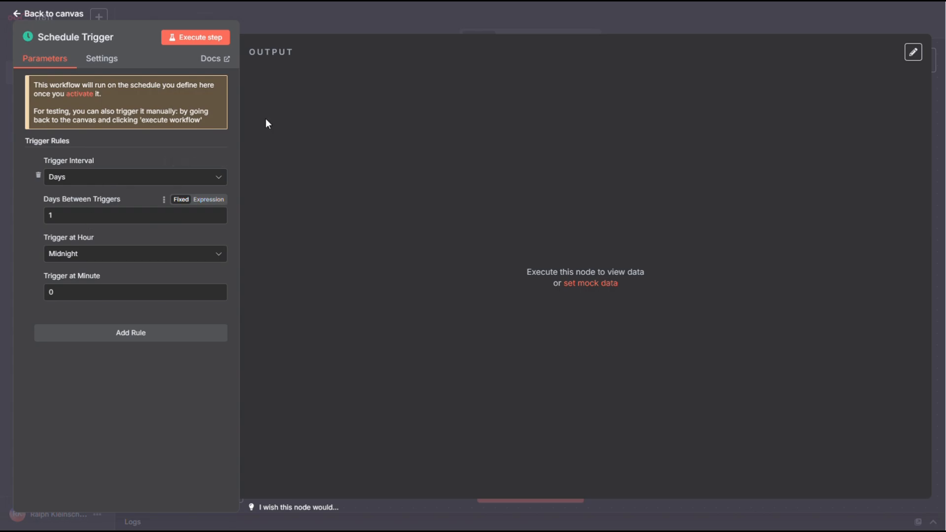
left_click(408, 28)
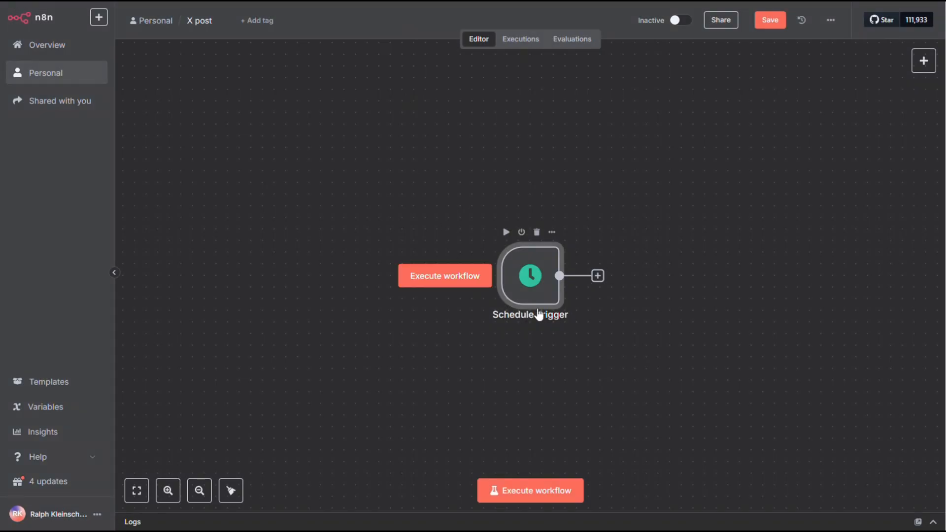
left_click_drag(537, 292, 394, 270)
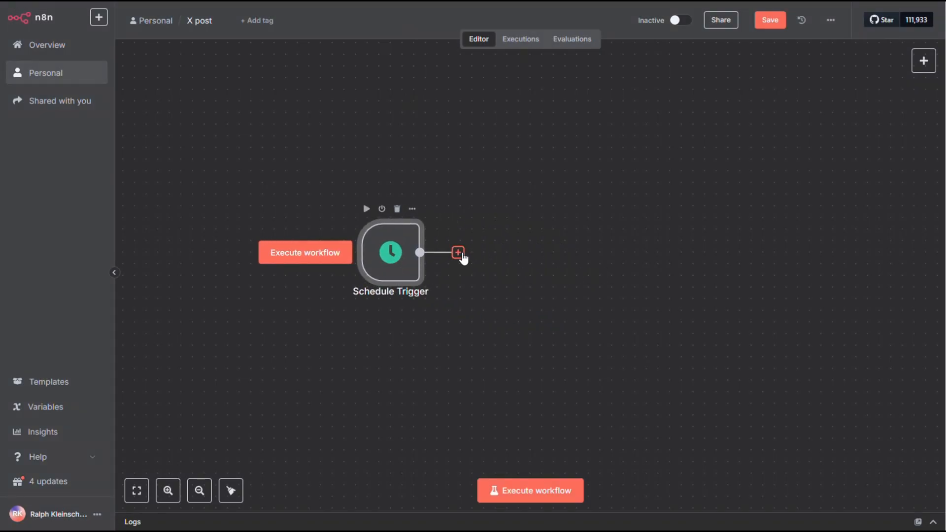
Step: Add an AI Agent node connected after the Schedule Trigger
left_click(460, 253)
type("age")
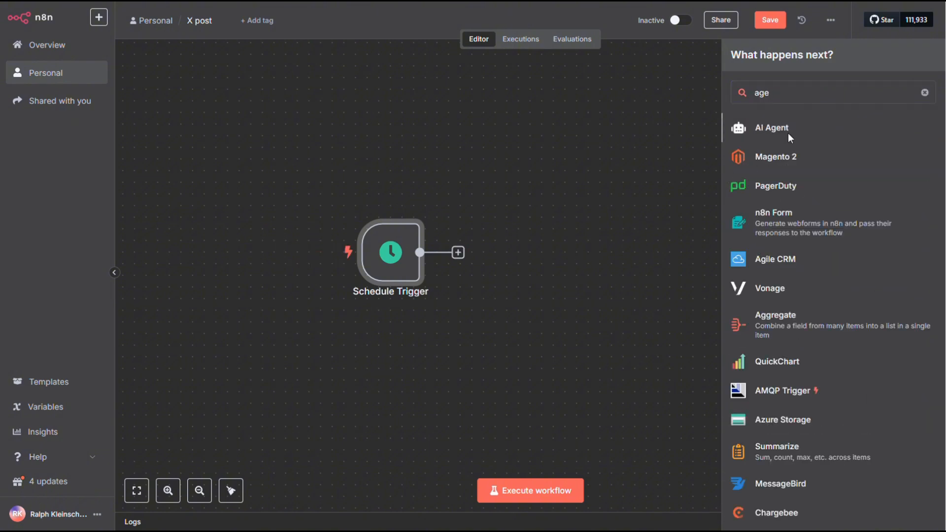
left_click(788, 131)
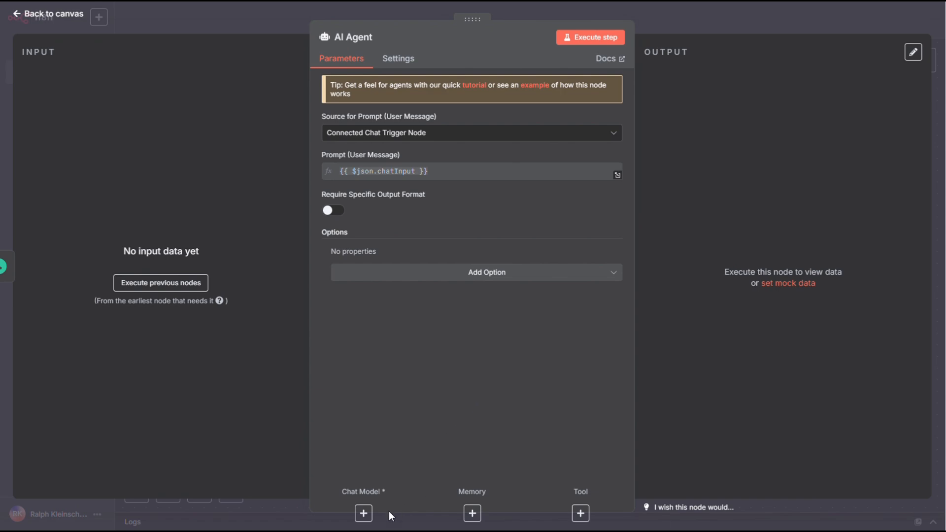
Step: Attach an OpenAI Chat Model to the AI Agent, keeping the OpenAi account credential and the gpt-4o-mini model
left_click(363, 514)
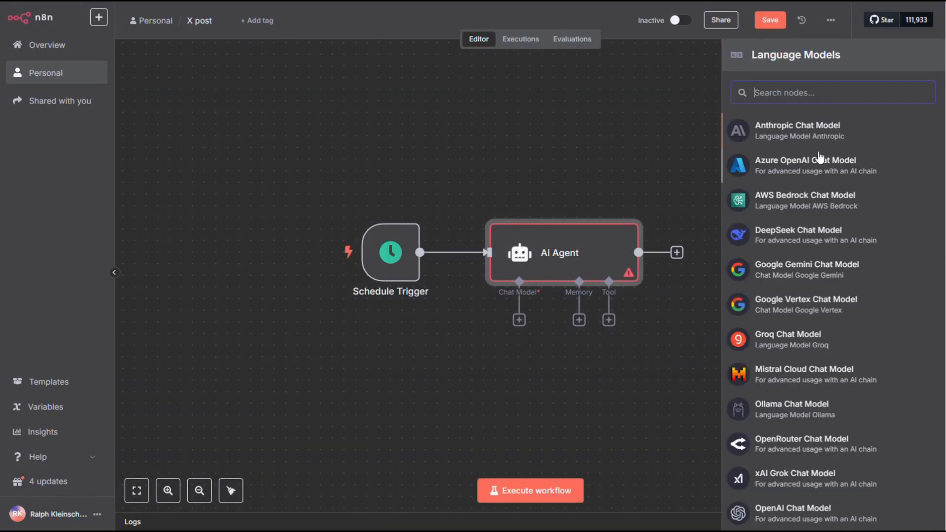
type("open")
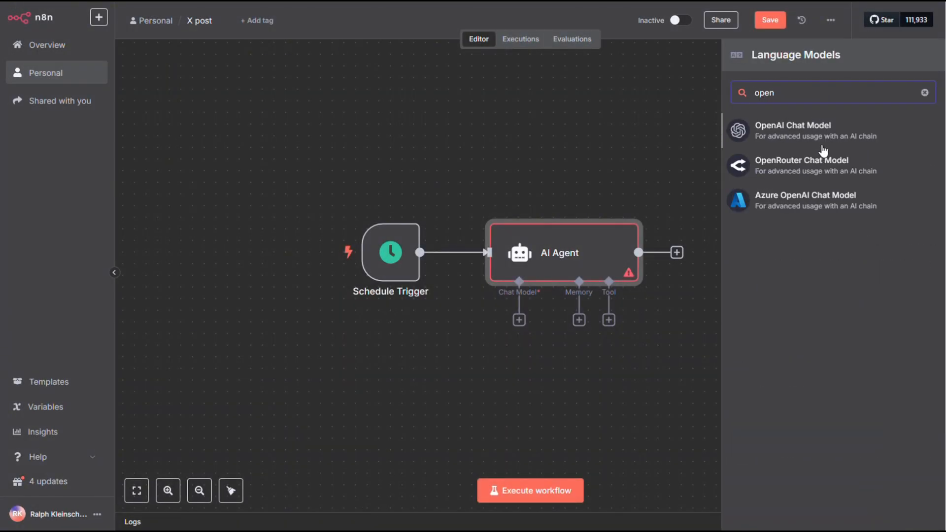
left_click(821, 131)
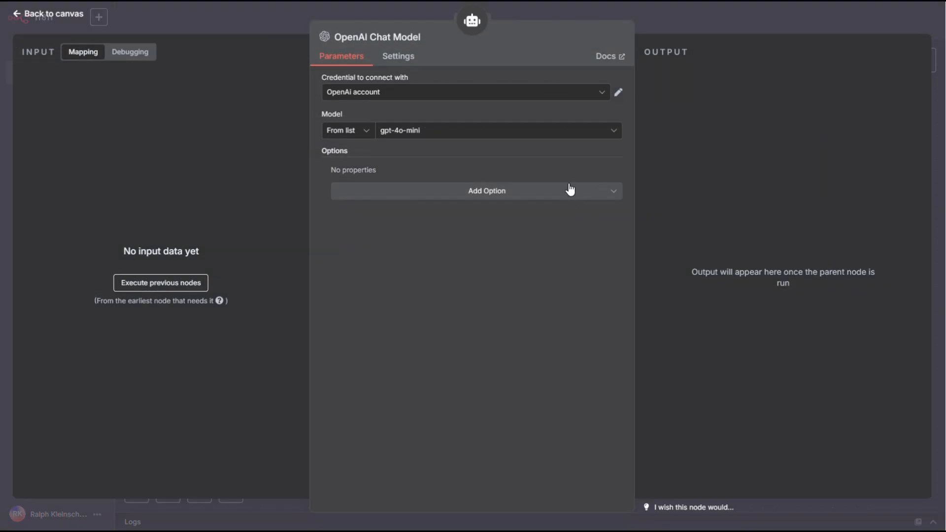
left_click(720, 24)
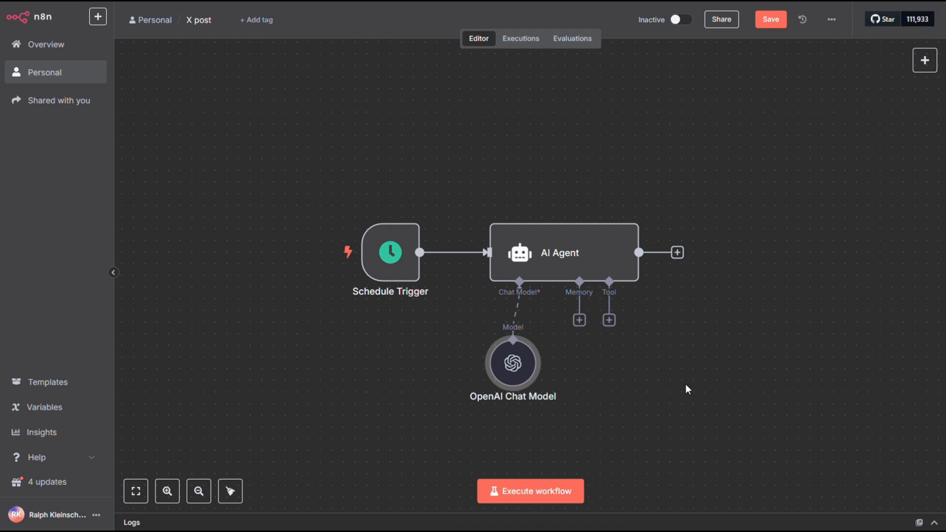
mouse_move(516, 366)
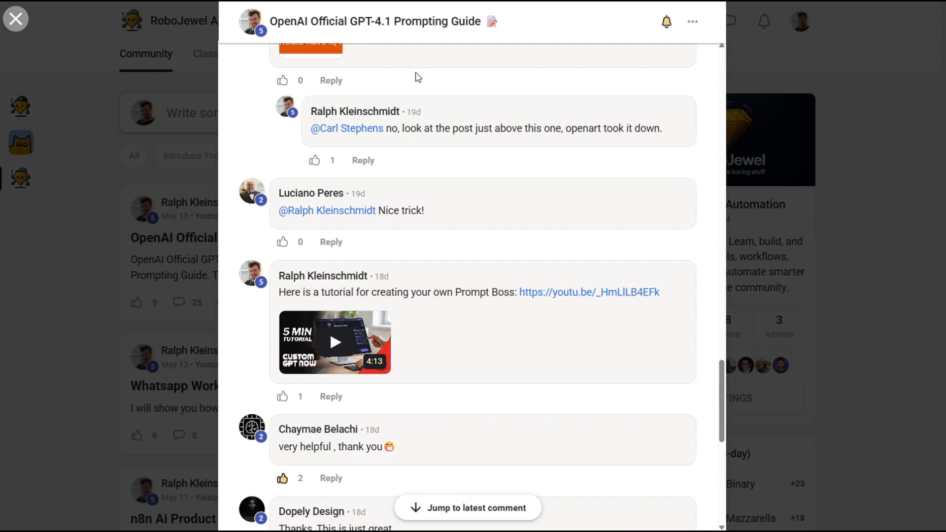
Step: Switch to the RoboJewel AI Automation community, reopen the OpenAI Official GPT-4.1 Prompting Guide post and look through its content and comments
scroll(294, 126, "up", 8)
left_click(158, 178)
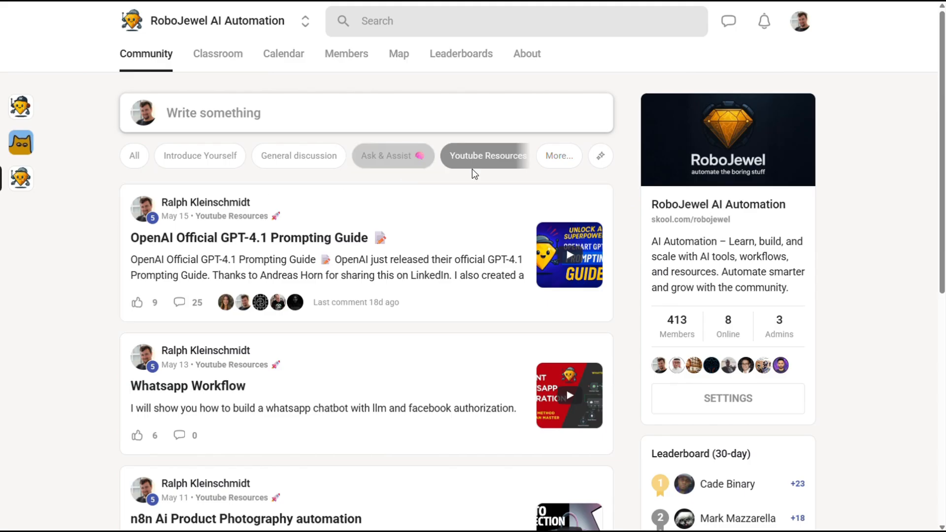
left_click(465, 247)
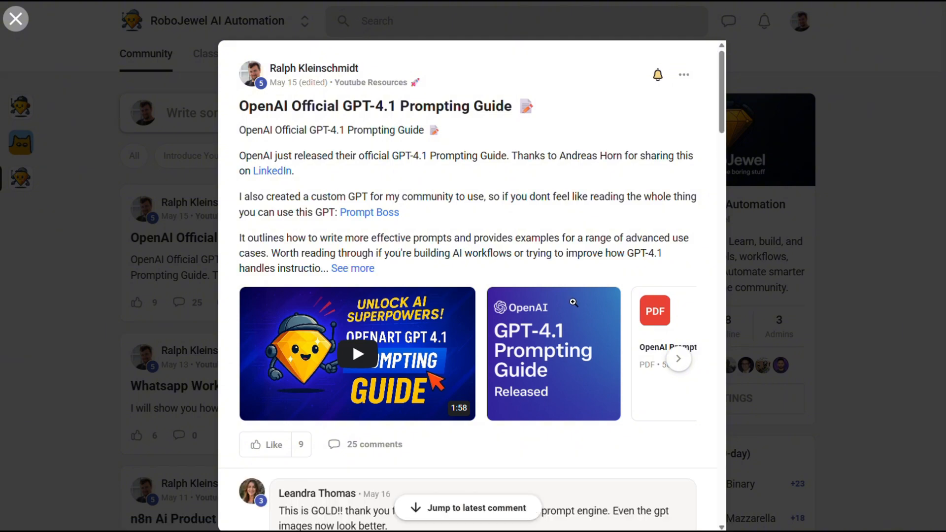
scroll(572, 296, "down", 15)
scroll(568, 269, "down", 15)
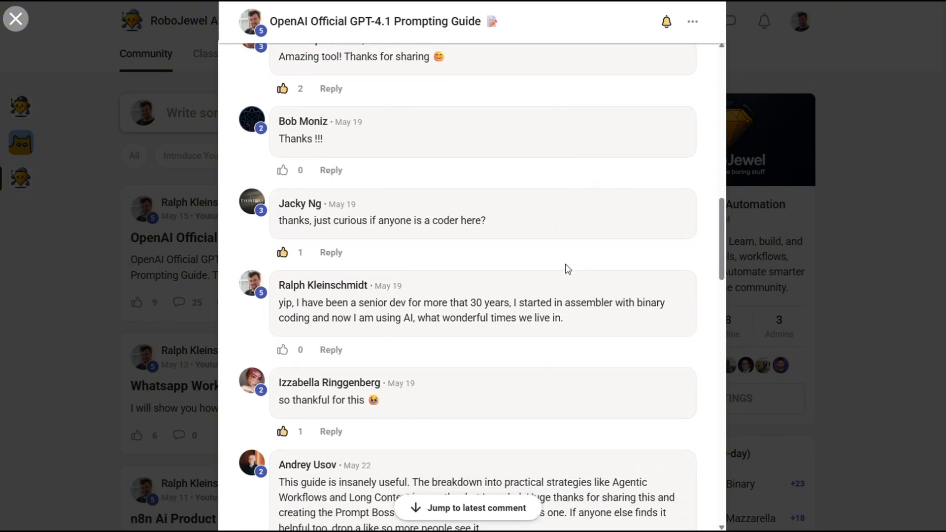
scroll(565, 268, "down", 7)
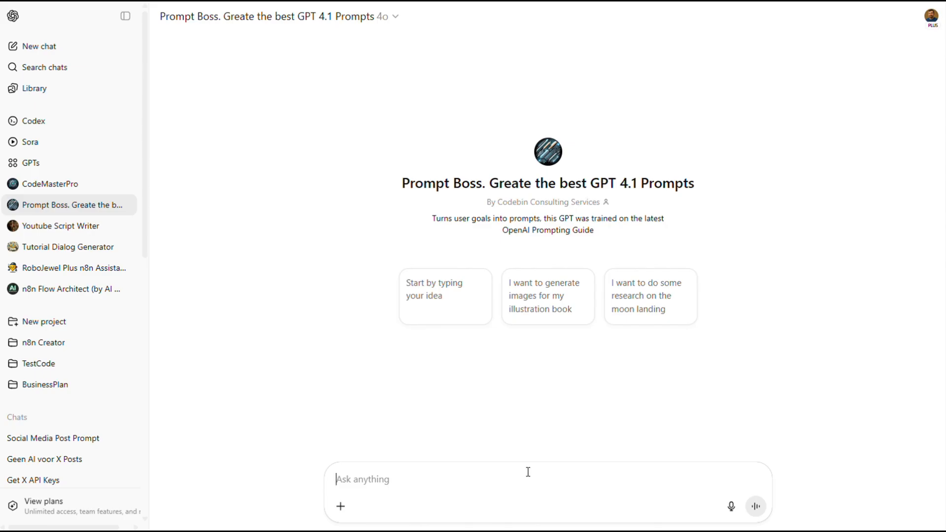
Step: In ChatGPT's Prompt Boss GPT, submit "Create a prompt for LLM in order to create a short post on X with the provided subject."
type("Create a prompt for LLM in order to create a short post on X with the provided subject.")
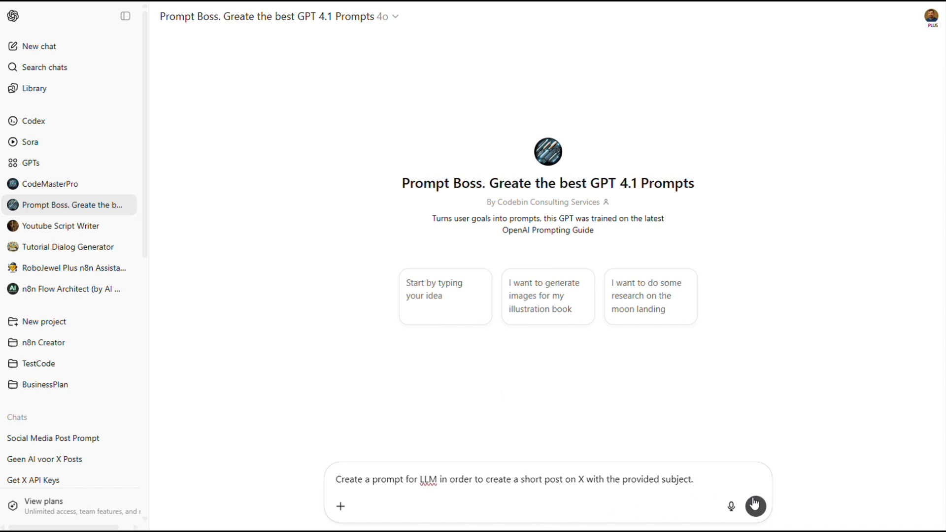
left_click(756, 507)
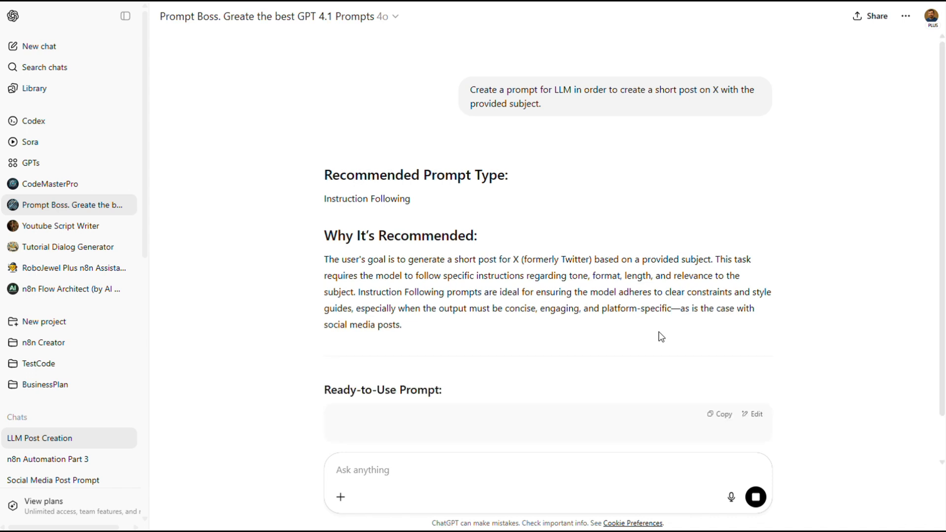
scroll(661, 337, "down", 3)
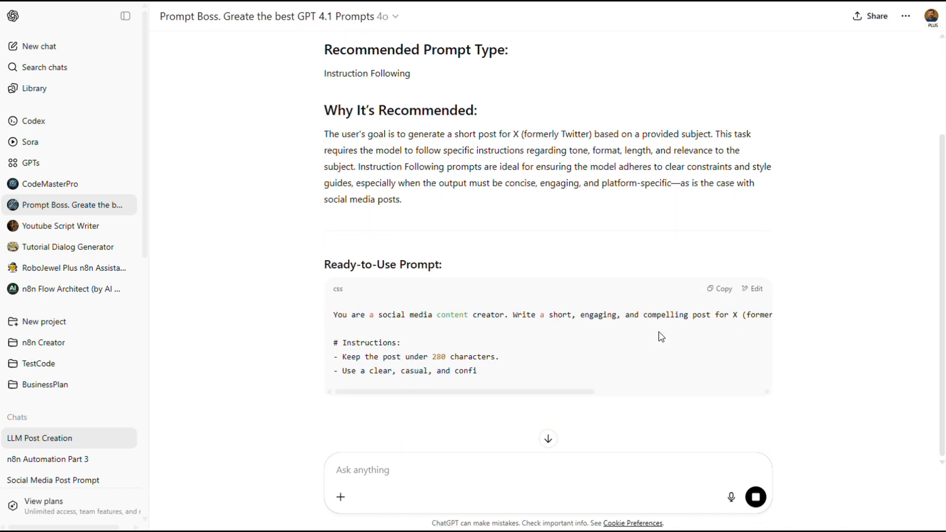
scroll(661, 336, "down", 3)
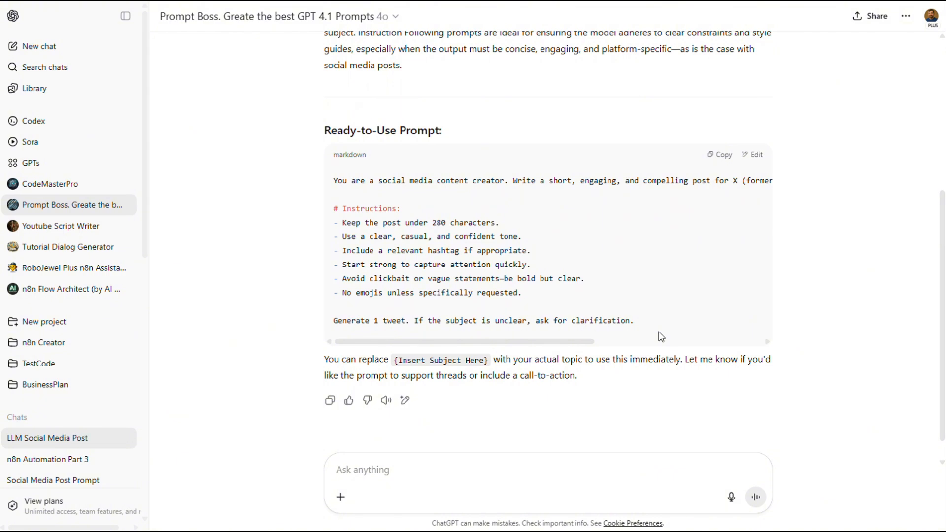
Step: Review the answer's recommended prompt type, the reasoning behind it and the ready-to-use prompt
scroll(660, 335, "up", 5)
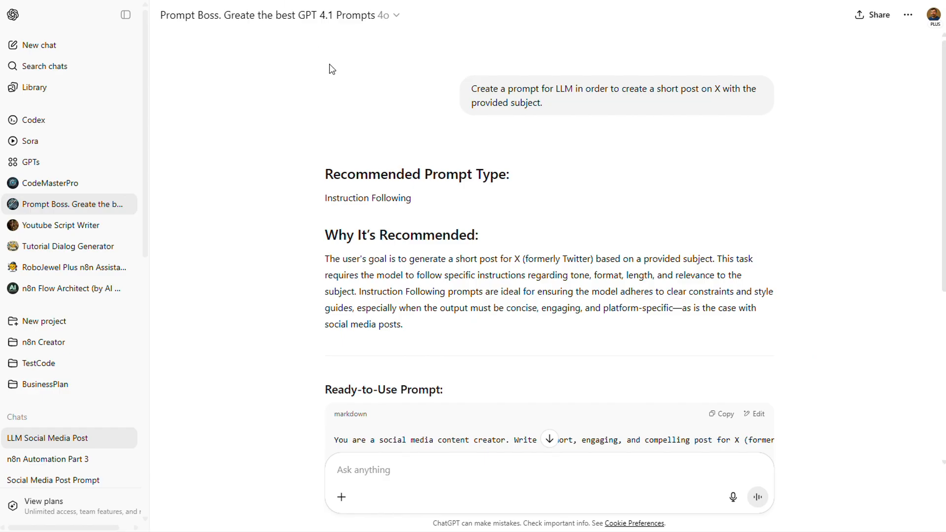
left_click_drag(325, 198, 411, 198)
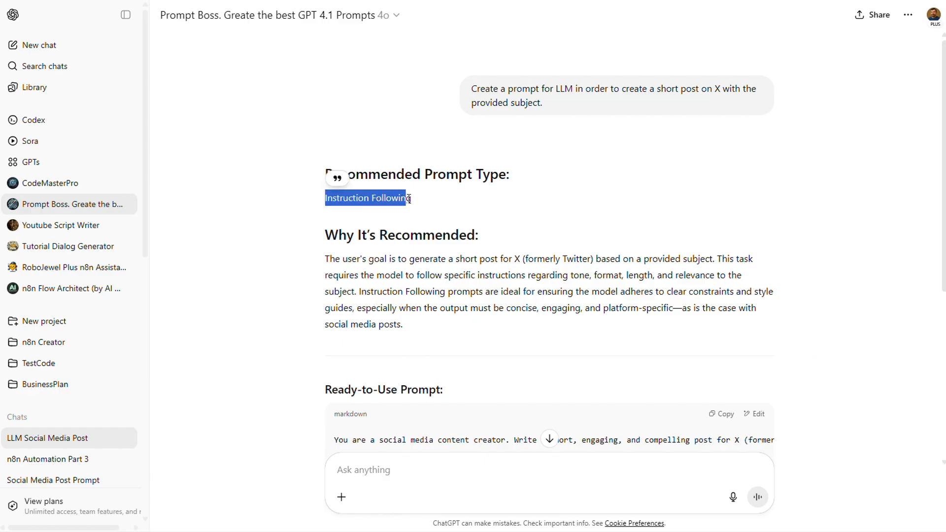
left_click_drag(325, 260, 403, 324)
left_click(793, 215)
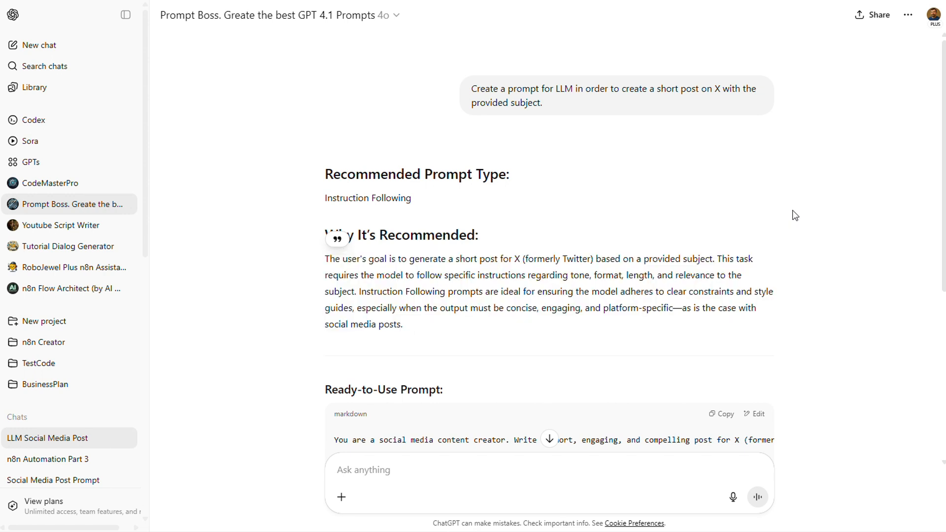
scroll(794, 215, "down", 2)
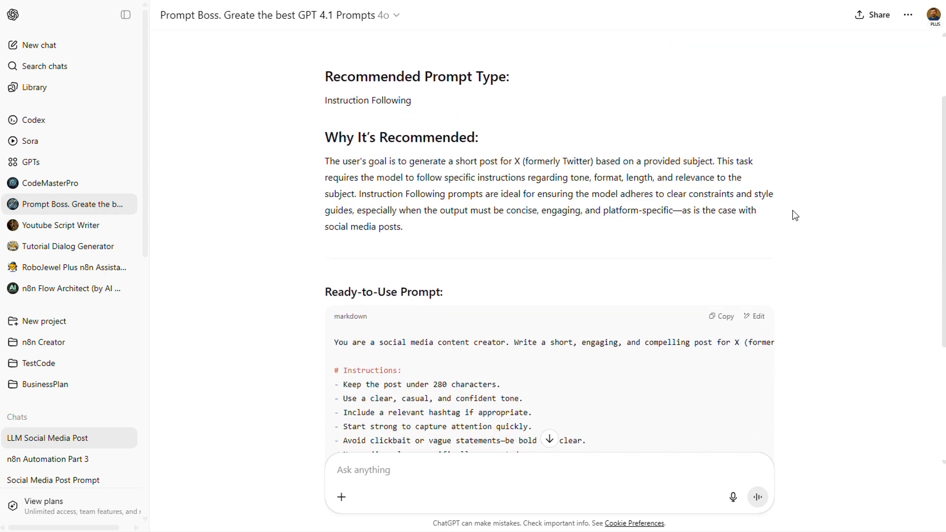
scroll(794, 215, "down", 2)
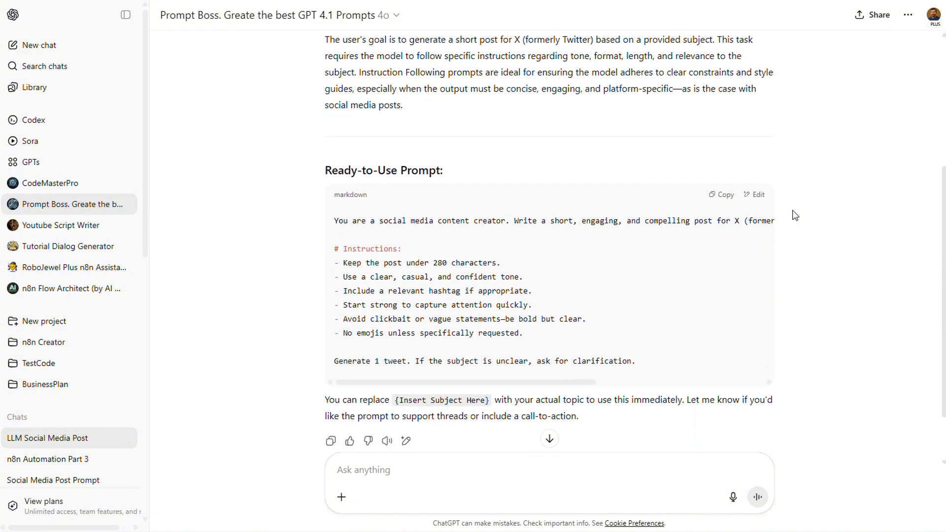
scroll(687, 300, "down", 1)
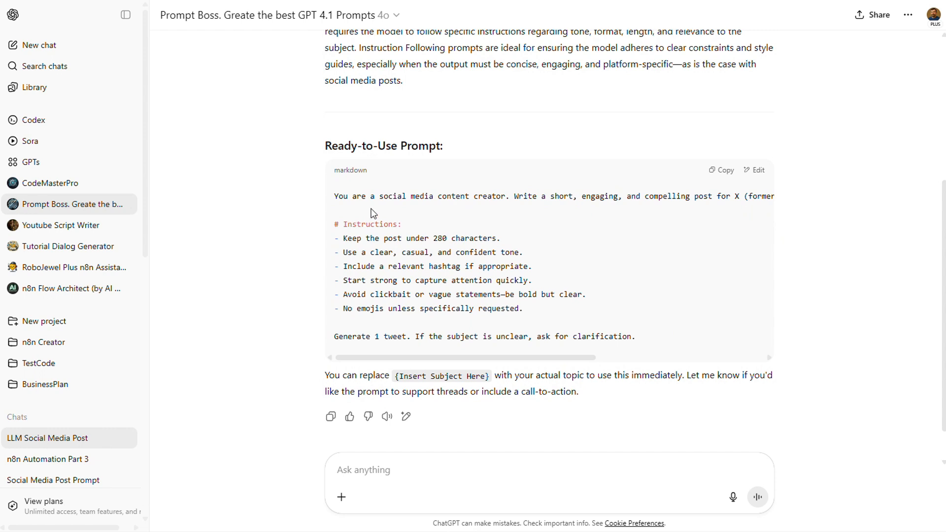
Step: Copy the ready-to-use prompt and paste it as the n8n AI Agent's user message, with the prompt source set to Define below
left_click(723, 171)
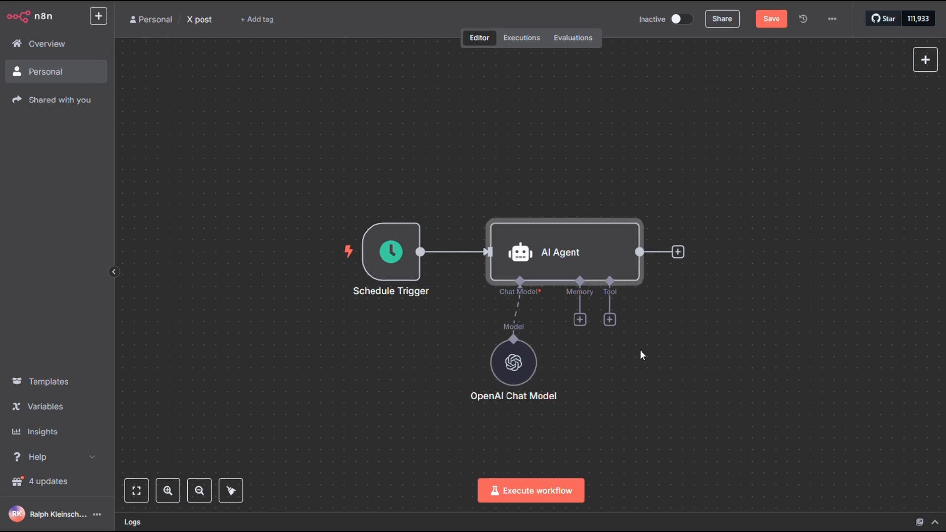
double_click(556, 249)
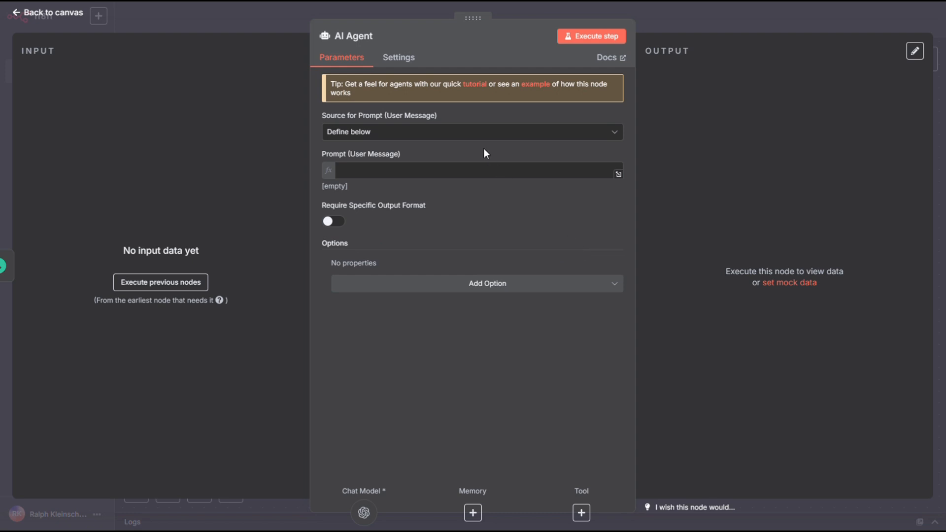
left_click(479, 137)
left_click(386, 201)
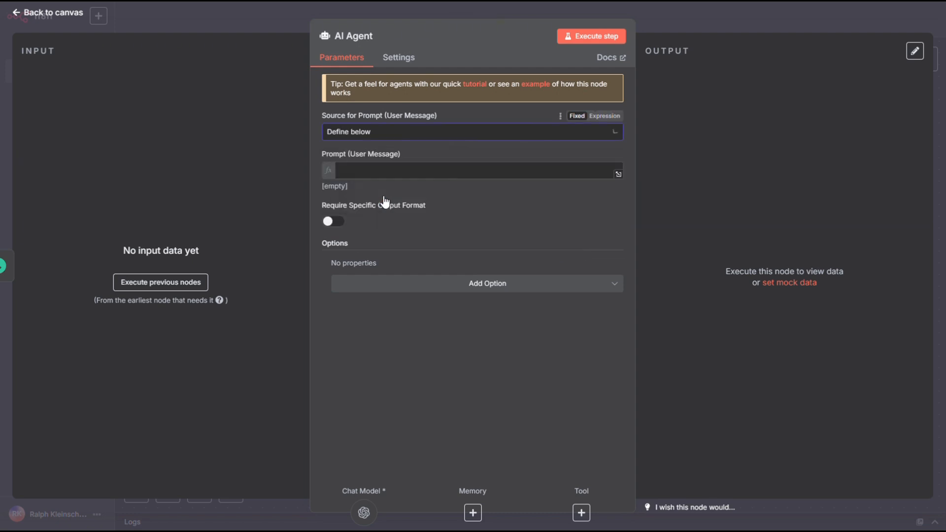
left_click(617, 174)
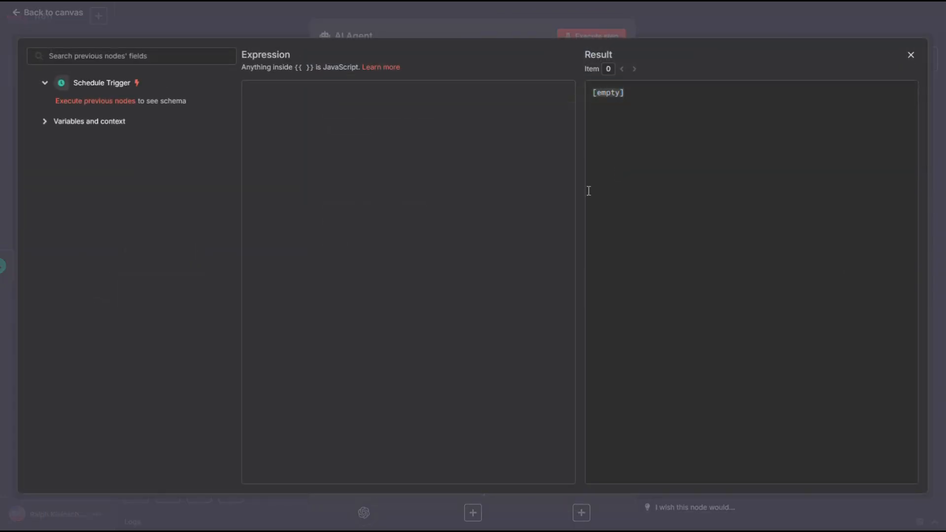
left_click(490, 208)
key("ctrl+v")
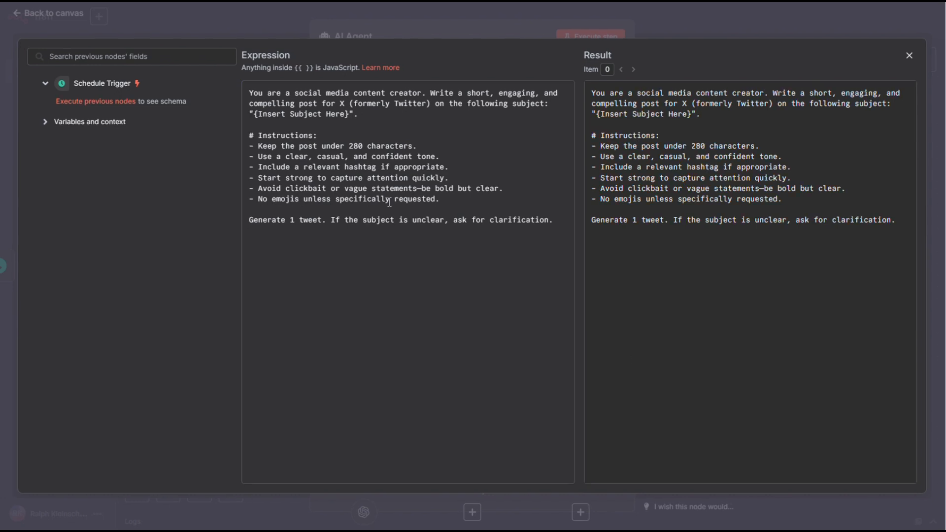
Step: Replace the {Insert Subject Here} placeholder in the agent's prompt with "dfsdfsdfsdfdf" and return to the canvas
left_click_drag(351, 115, 257, 114)
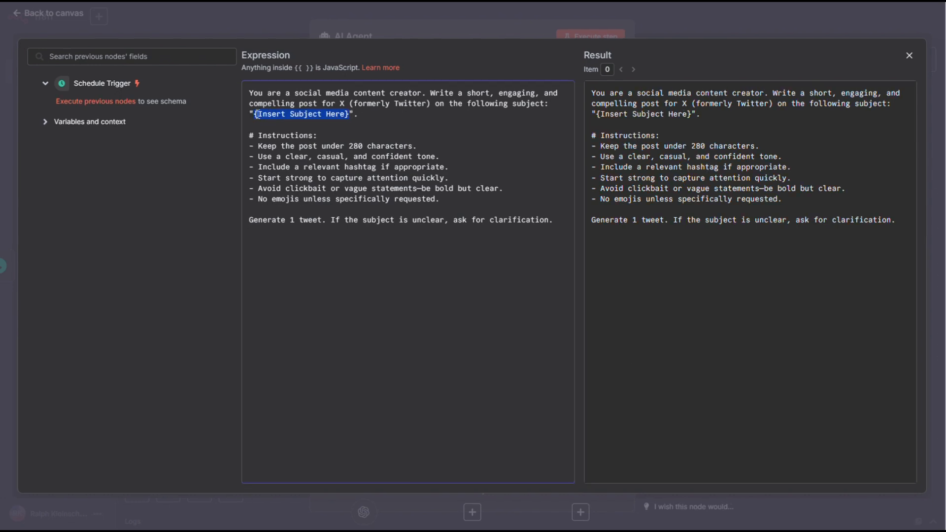
type("dfsdfsdfsdfdf")
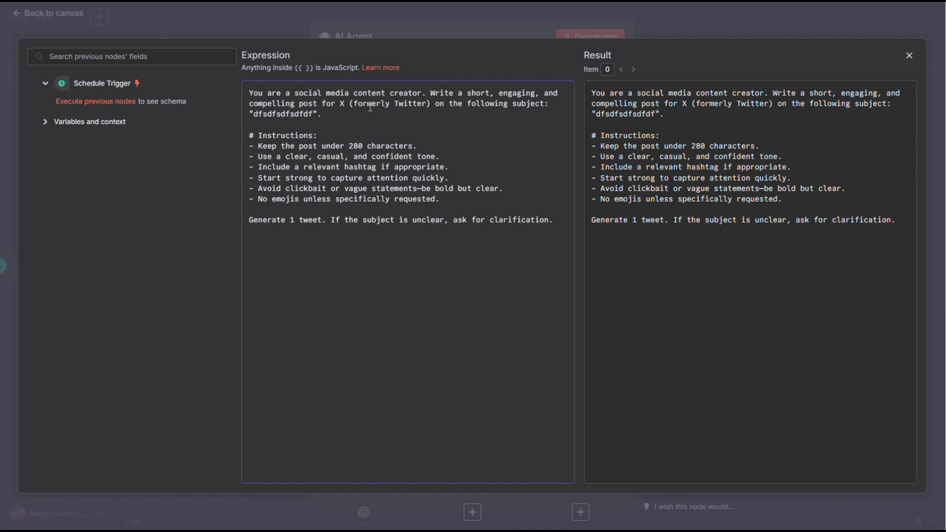
left_click(672, 18)
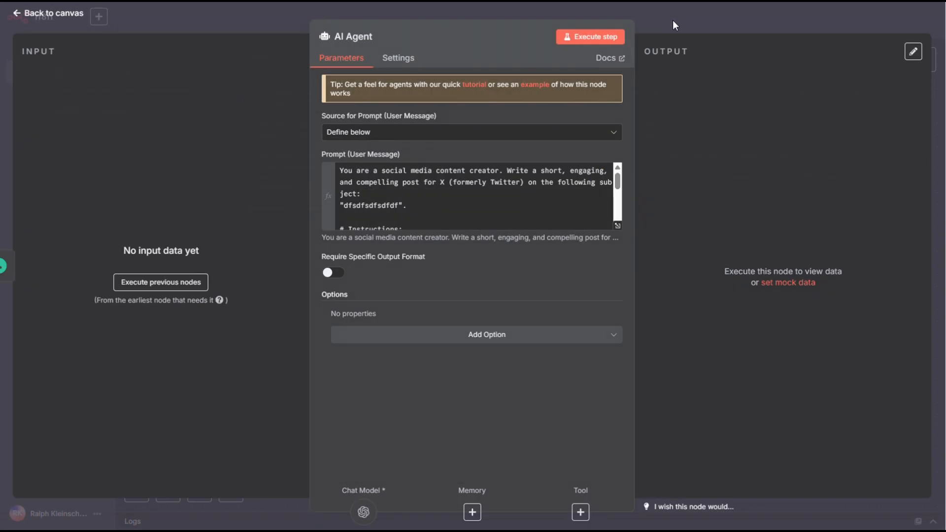
left_click(672, 20)
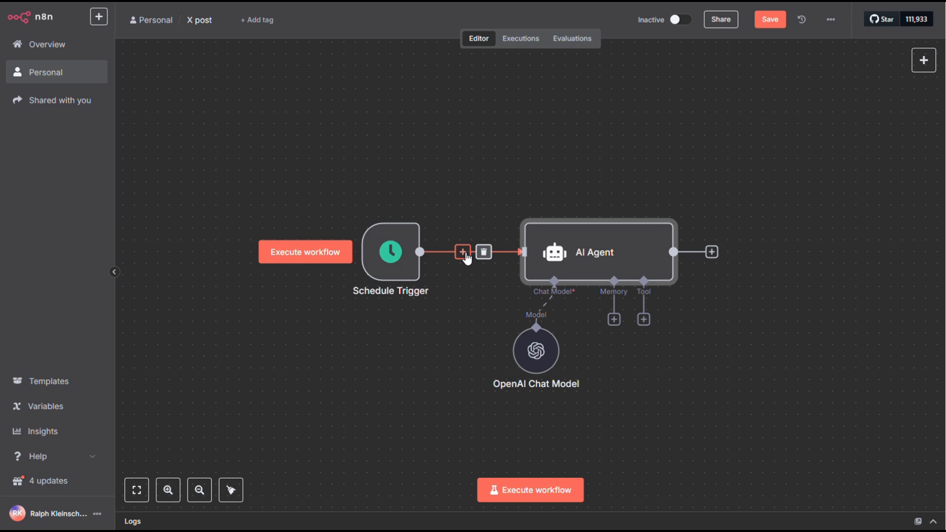
Step: Insert an Edit Fields (Set) node between the Schedule Trigger and the AI Agent
left_click(463, 253)
type("set")
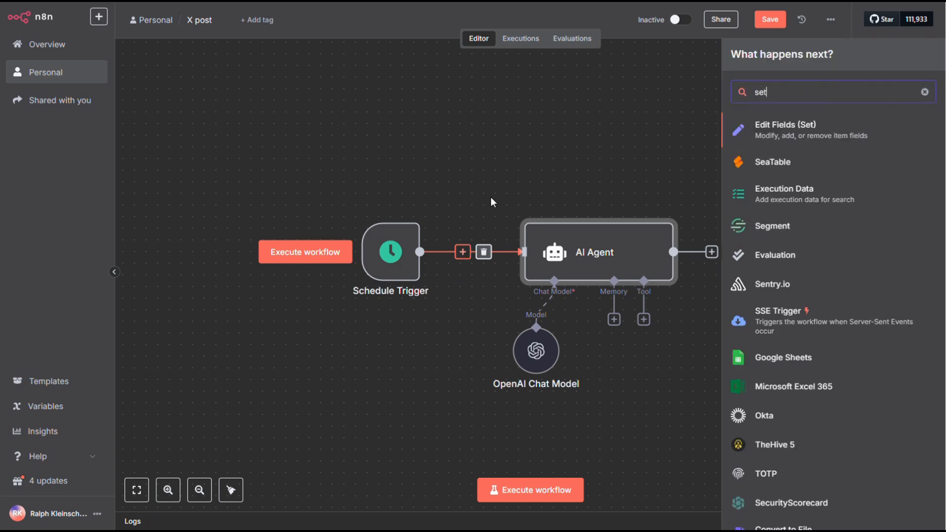
left_click(761, 123)
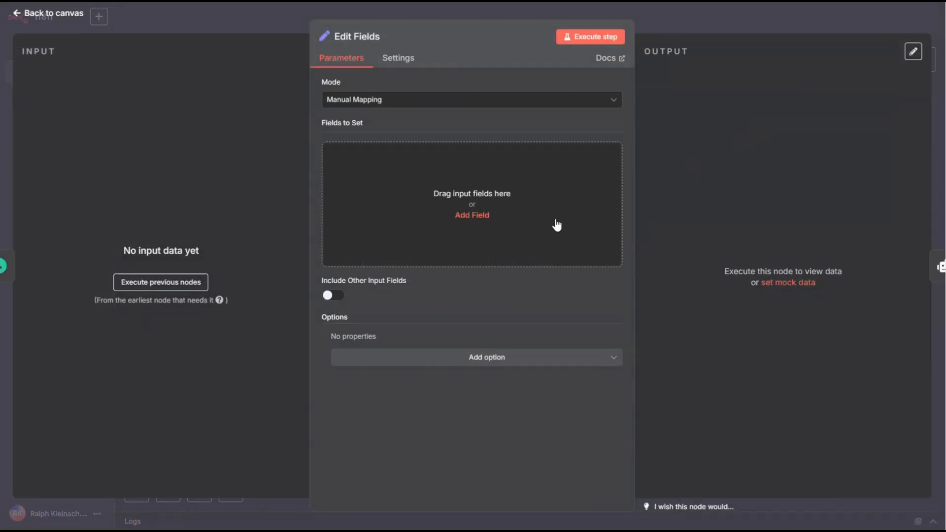
Step: Add a string field named "subject" with the value "the most interesting new tool you've seen in AI automation this week" and return to the canvas
left_click(521, 229)
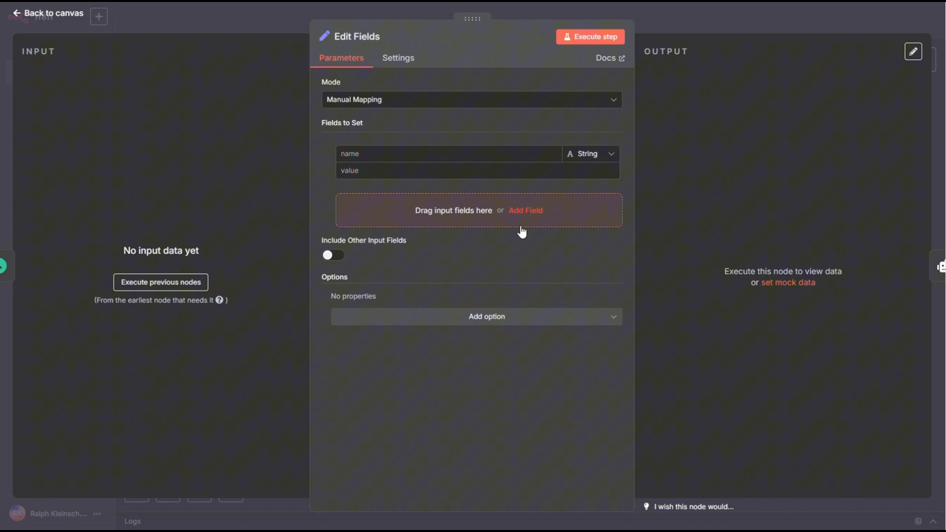
left_click(463, 156)
type("sub")
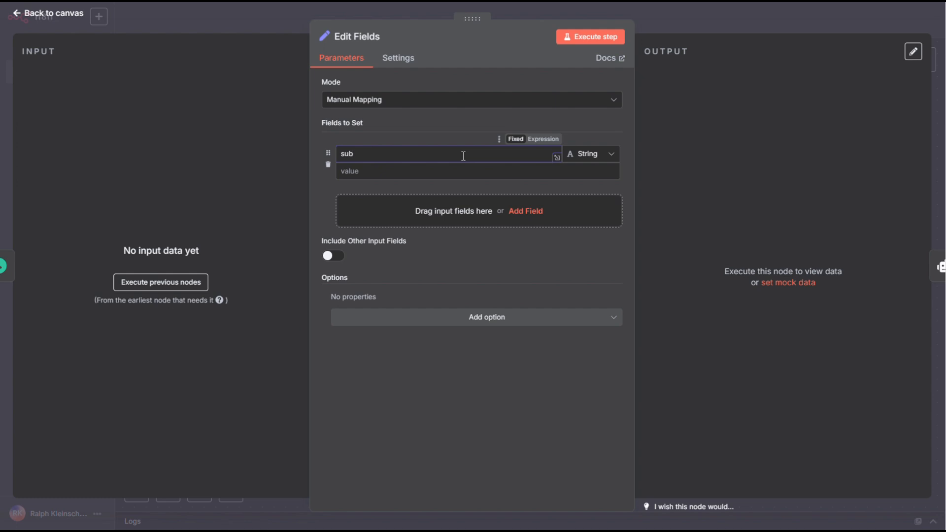
type("ject")
left_click(448, 170)
key("ctrl+v")
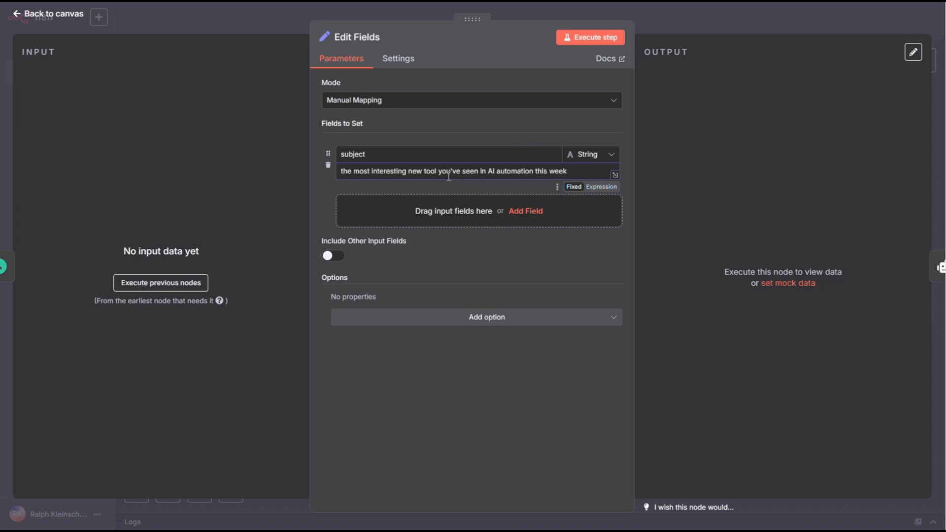
left_click(649, 12)
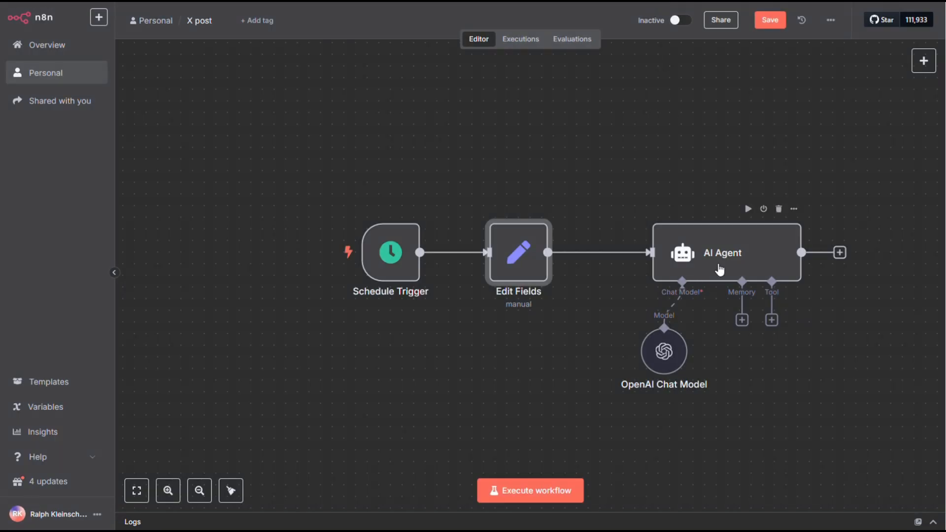
Step: Open the AI Agent node and execute its previous nodes to load the input data
left_click(712, 261)
double_click(711, 255)
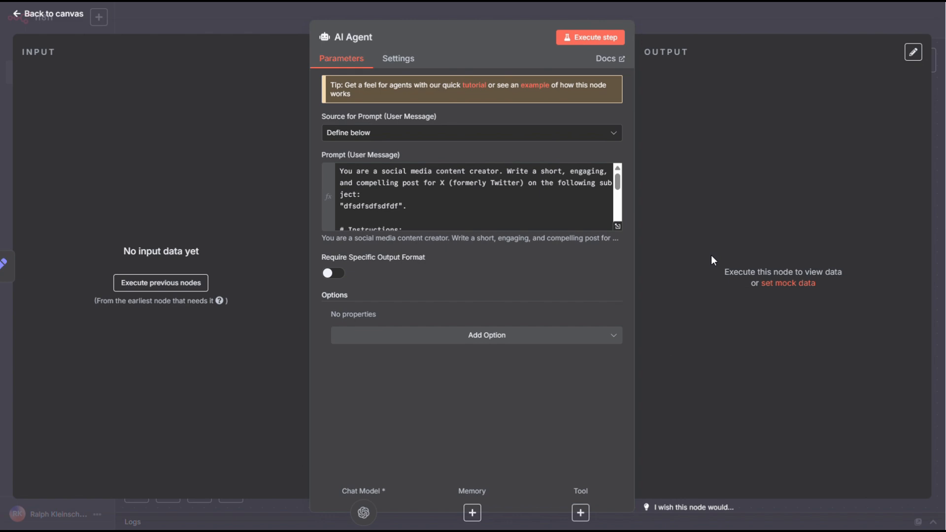
left_click(179, 290)
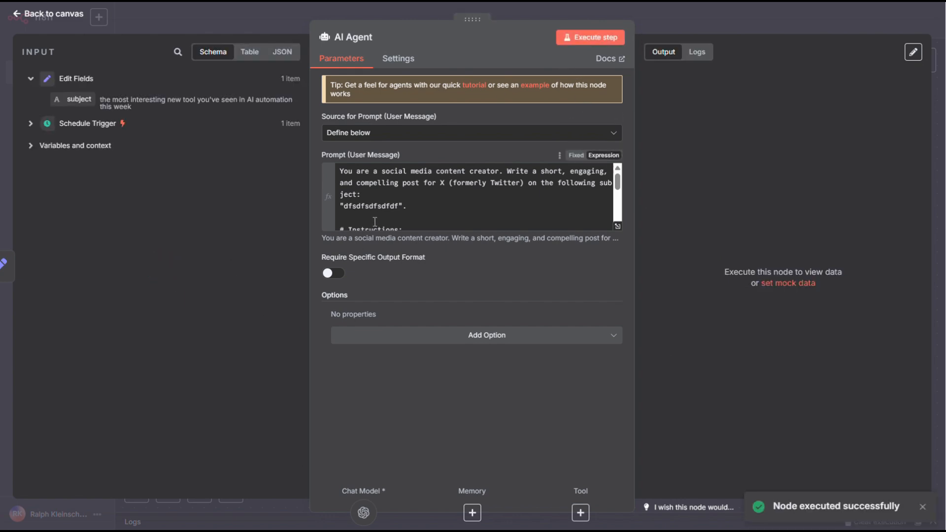
Step: Replace "dfsdfsdfsdfdf" in the agent's prompt with the expression {{ $json.subject }}, execute the AI Agent step and return to the canvas
double_click(369, 206)
key("BackSpace")
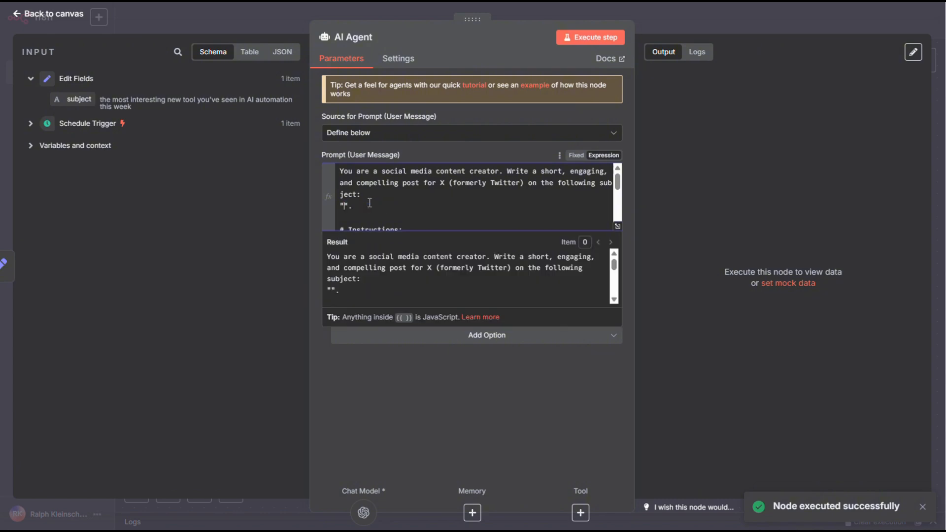
left_click_drag(74, 99, 343, 206)
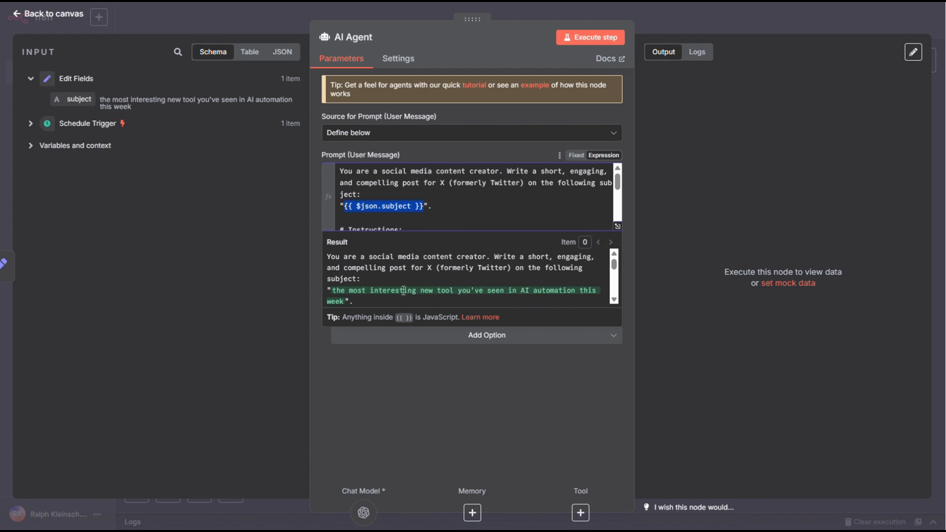
left_click(581, 38)
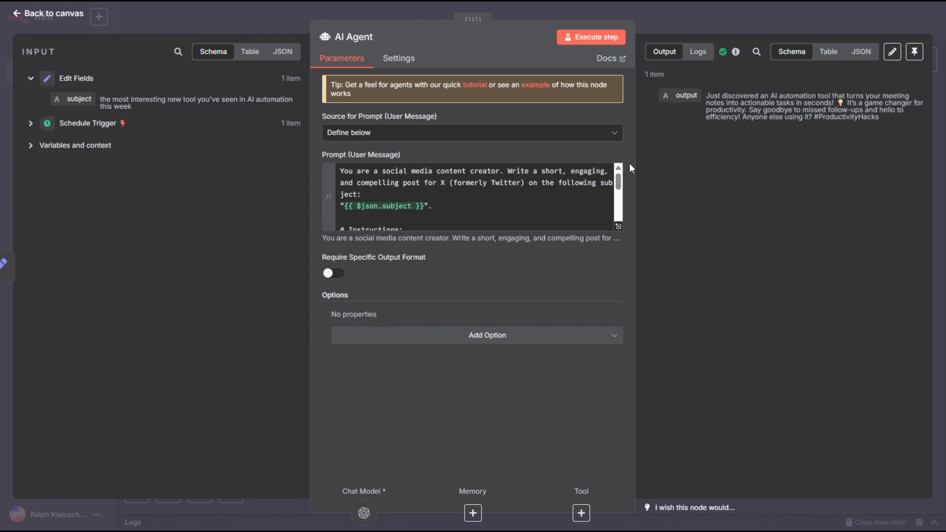
key("Escape")
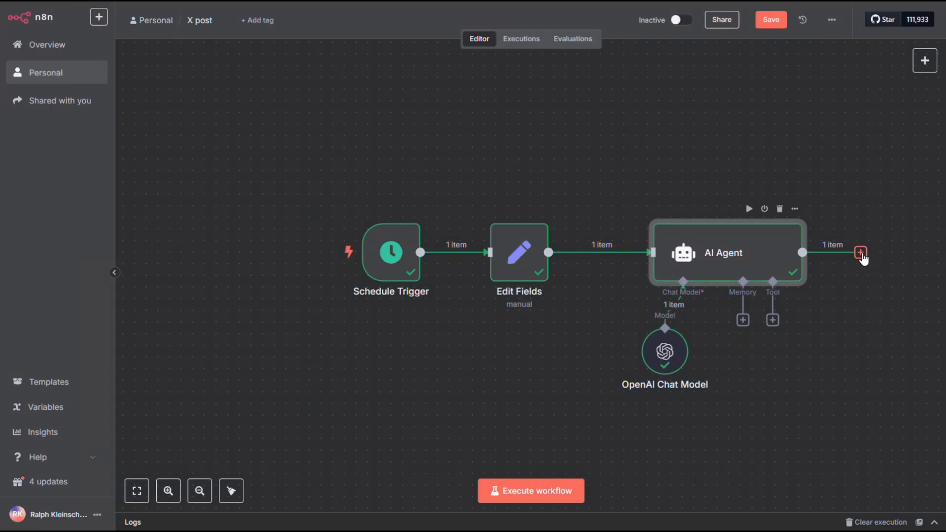
Step: Add an X (Formerly Twitter) Create Tweet node after the AI Agent and start creating a new credential for it
left_click(860, 252)
type("x")
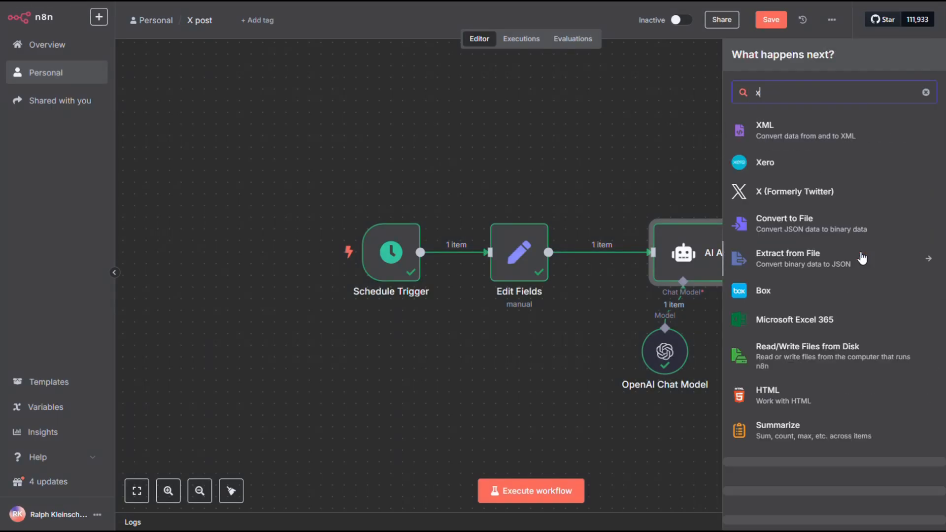
left_click(794, 195)
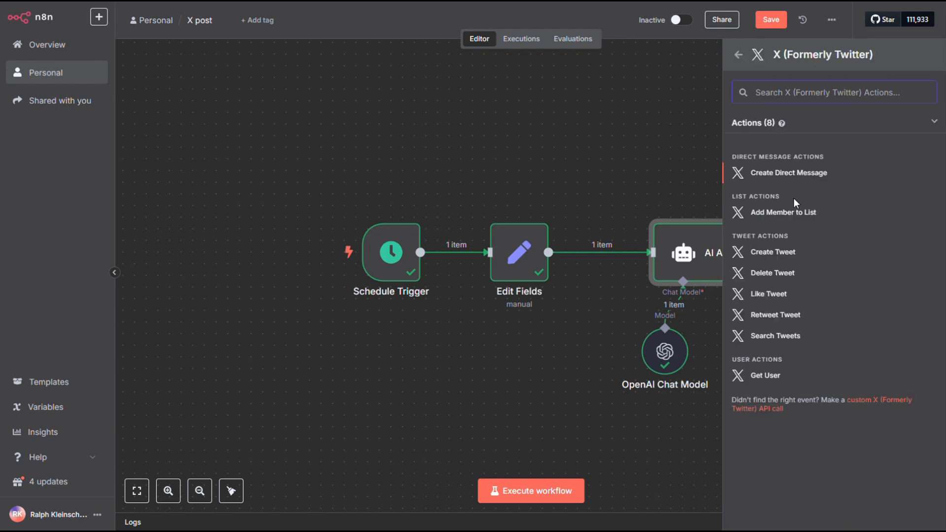
left_click(772, 253)
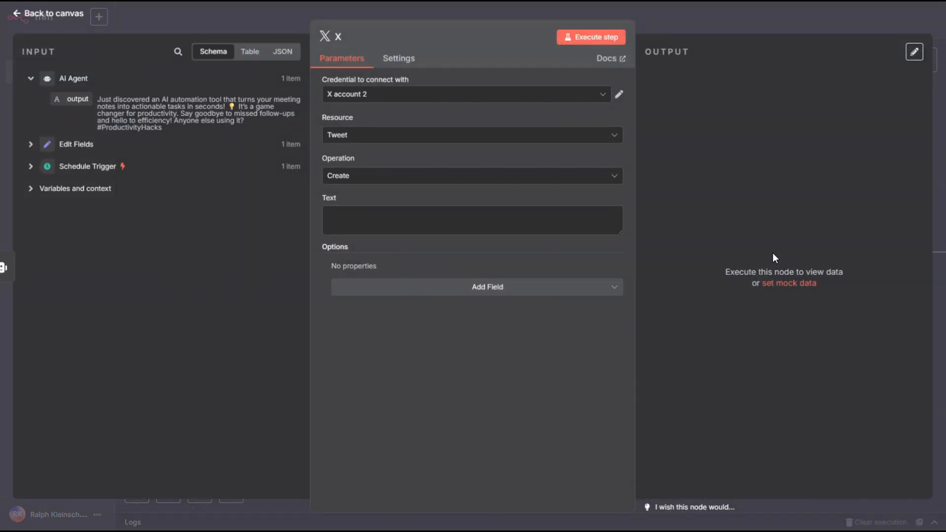
left_click(601, 102)
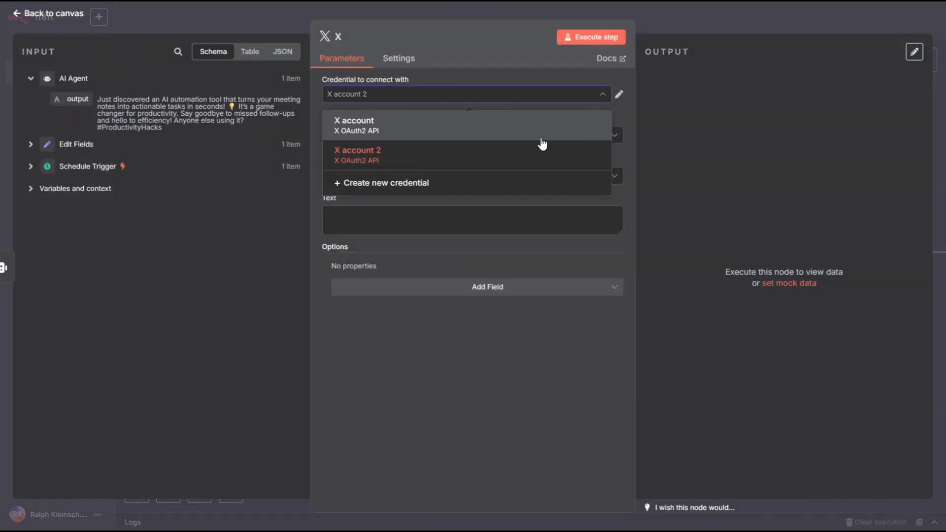
left_click(391, 187)
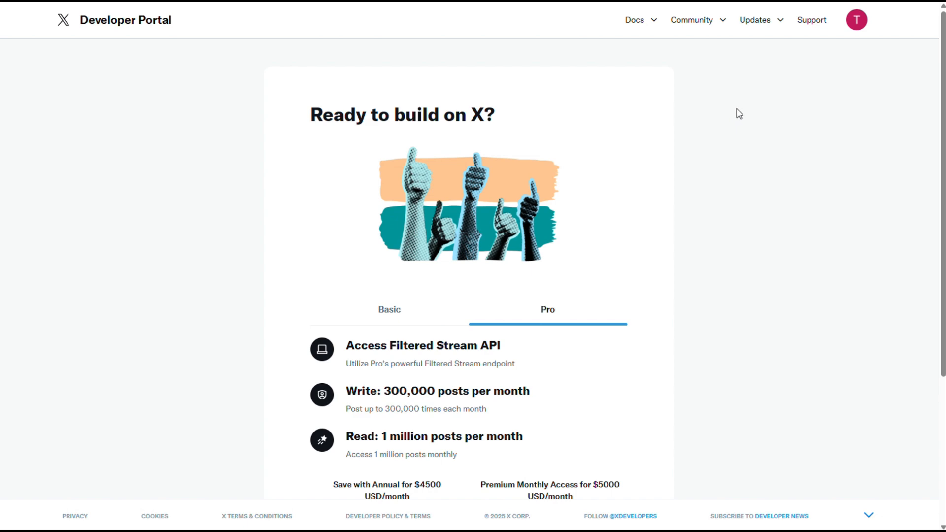
Step: In the X Developer Portal, sign up for a free account and accept all three developer agreement statements
scroll(734, 123, "down", 4)
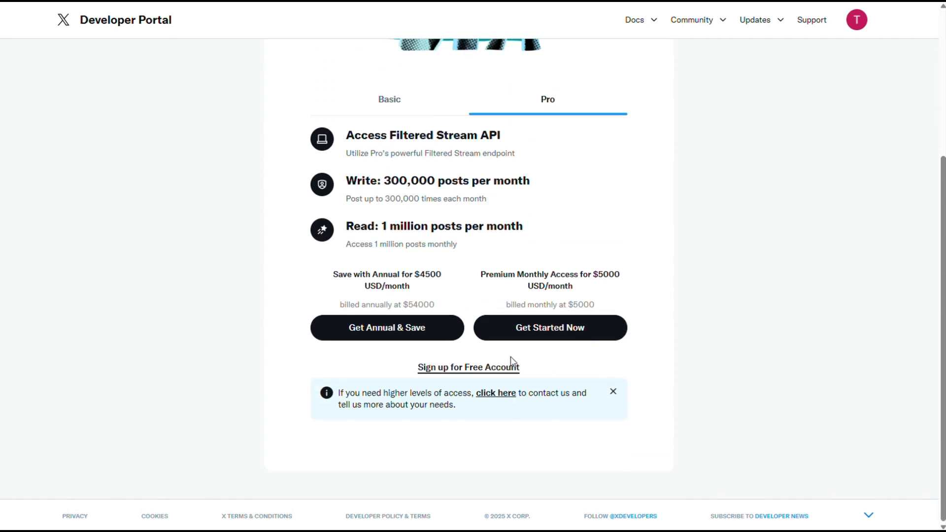
left_click(492, 369)
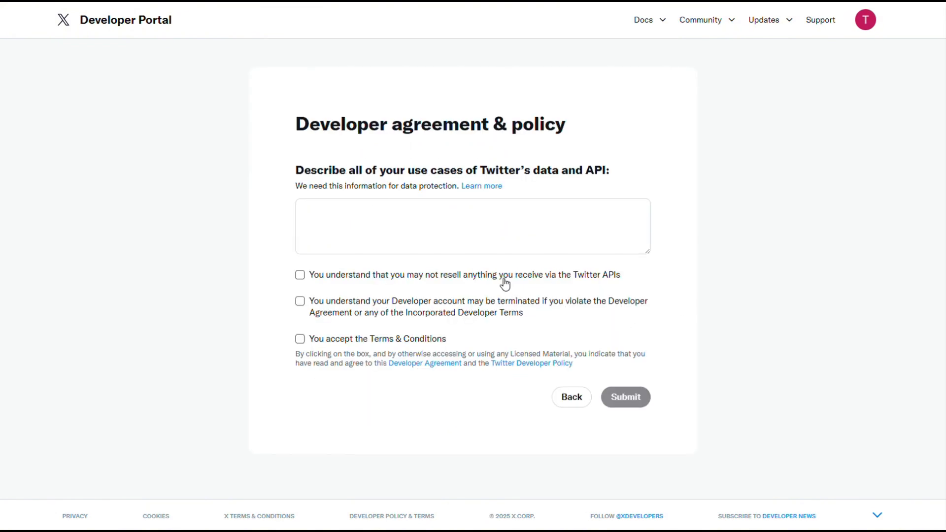
left_click(397, 280)
left_click(376, 315)
left_click(371, 340)
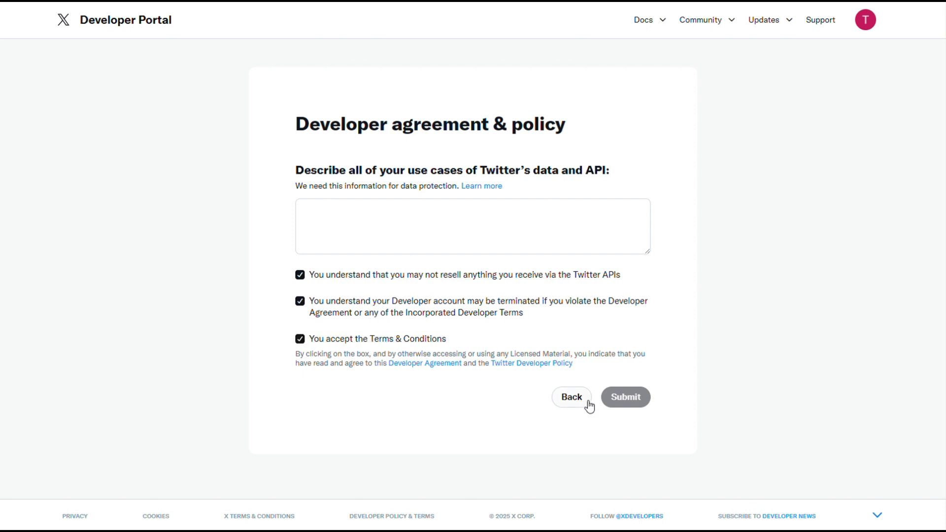
Step: Describe the API use case as automating content posting, streamlining engagement and enhancing brand visibility without manual effort, and submit the developer agreement
left_click(492, 218)
left_click(767, 176)
left_click(566, 215)
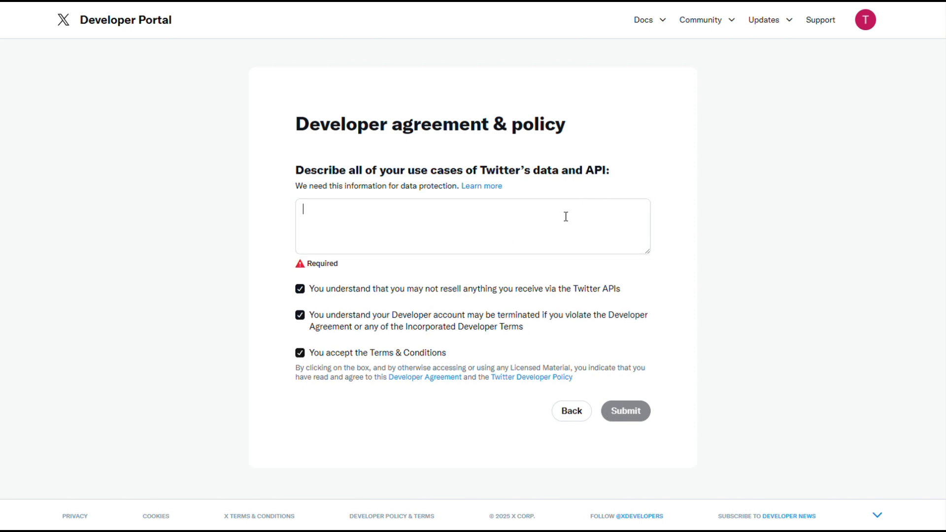
type("I want to use the X API to automate content posting, streamline engagement, and enhance brand visibility without manual effort. It enables scheduled, real-time publishing and interaction, saving time while ensuring consistent activity across our X profile.")
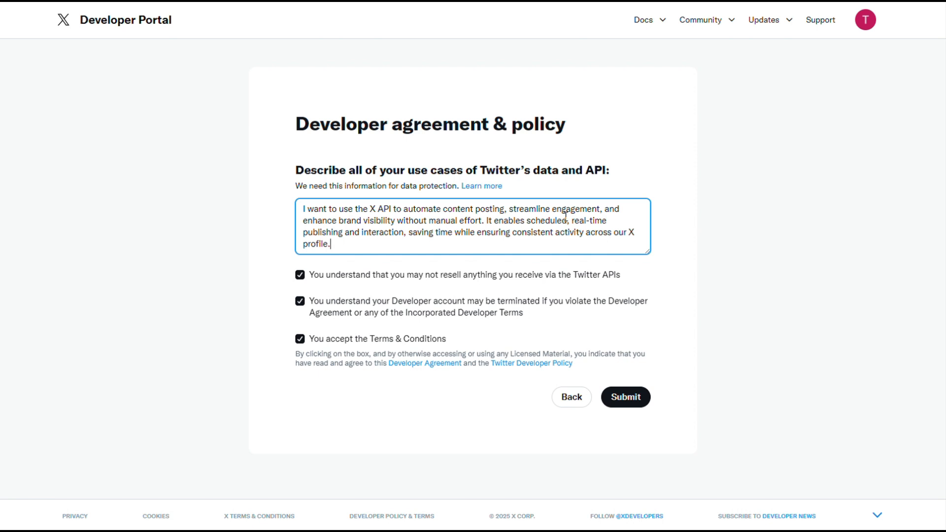
left_click(626, 405)
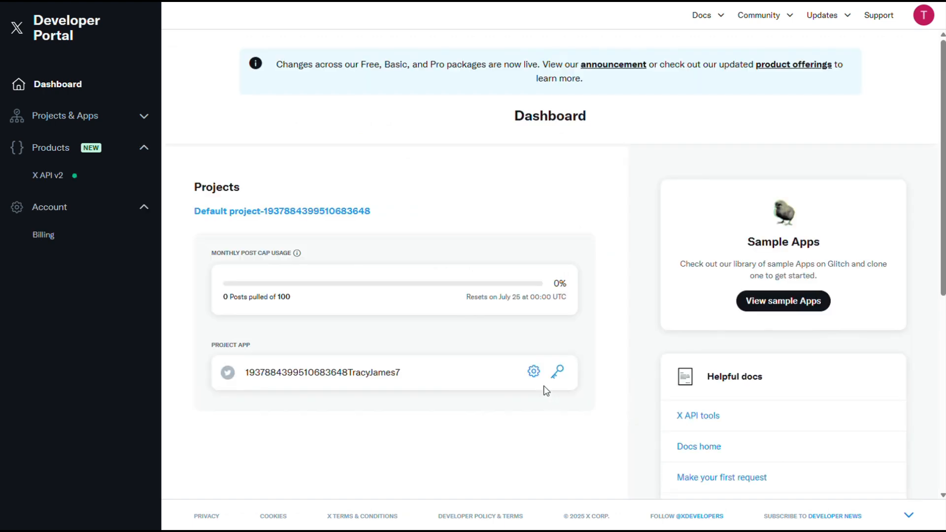
Step: Open the default project's app settings and start setting up its user authentication
left_click(536, 374)
scroll(614, 181, "down", 3)
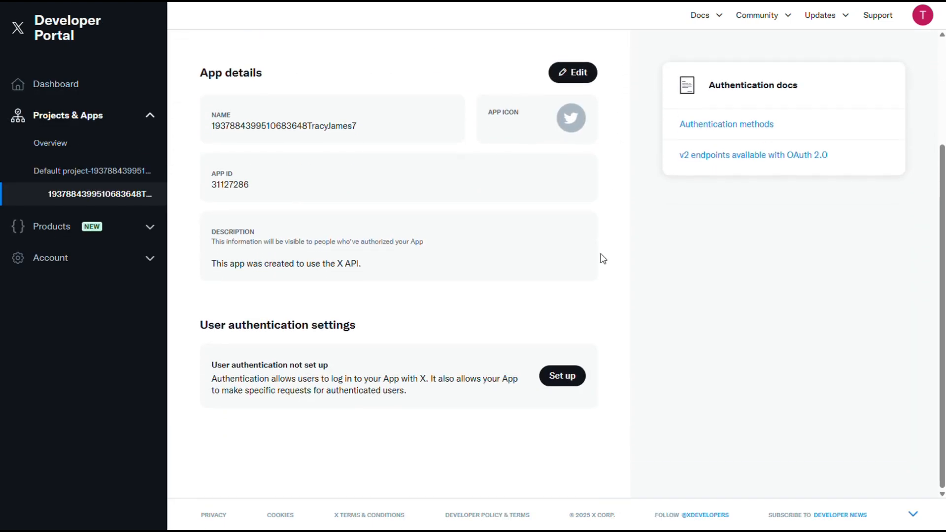
left_click(562, 383)
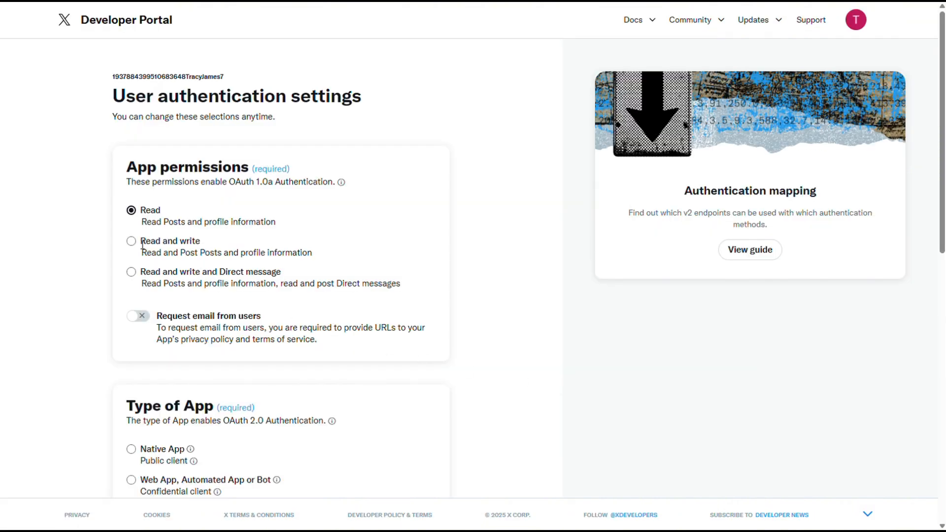
Step: Set the app permissions to Read and write and Direct message, and the app type to Web App, Automated App or Bot
left_click(131, 272)
scroll(236, 276, "down", 3)
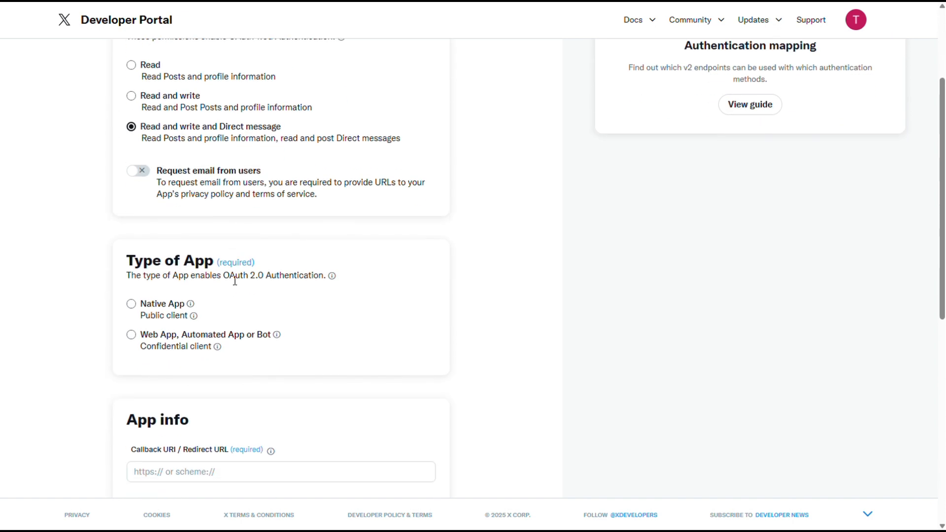
left_click_drag(224, 127, 272, 127)
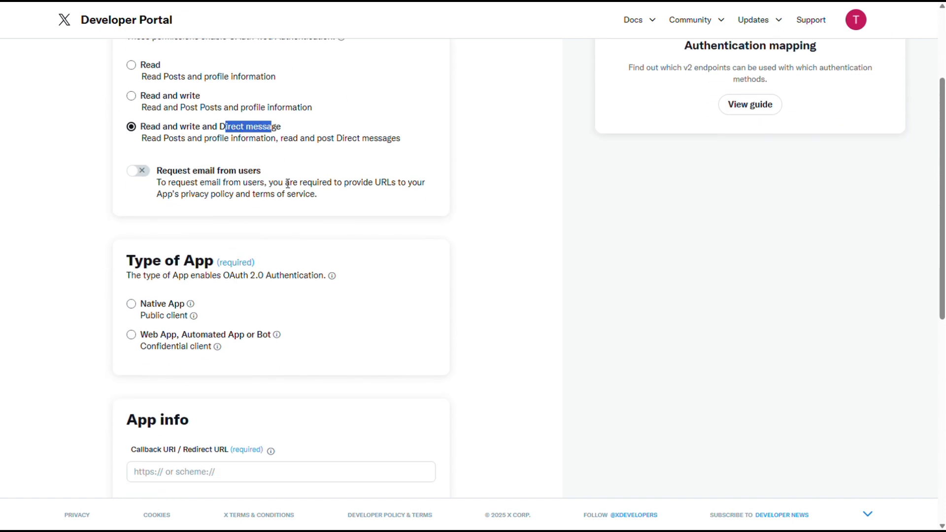
left_click(131, 335)
scroll(137, 338, "down", 3)
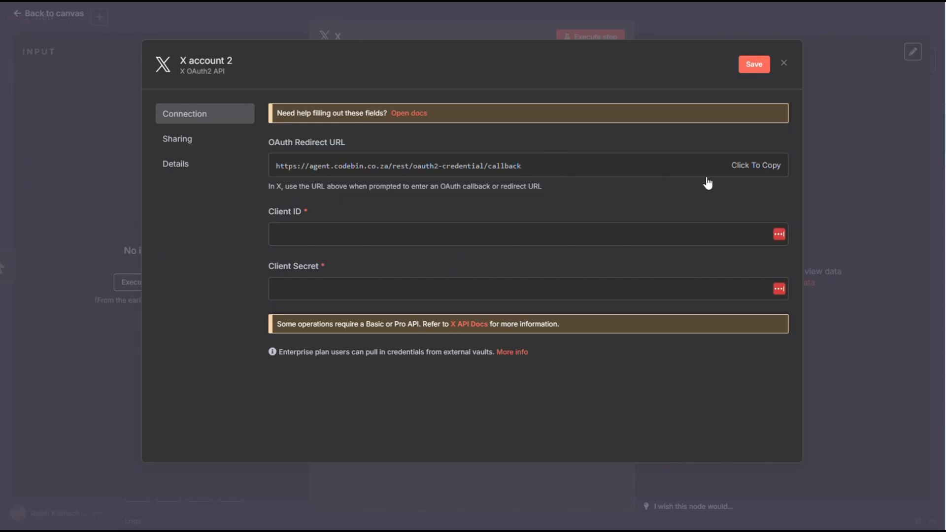
Step: Copy the OAuth Redirect URL from the n8n X credential and paste it as the X app's Callback URI / Redirect URL
left_click(734, 169)
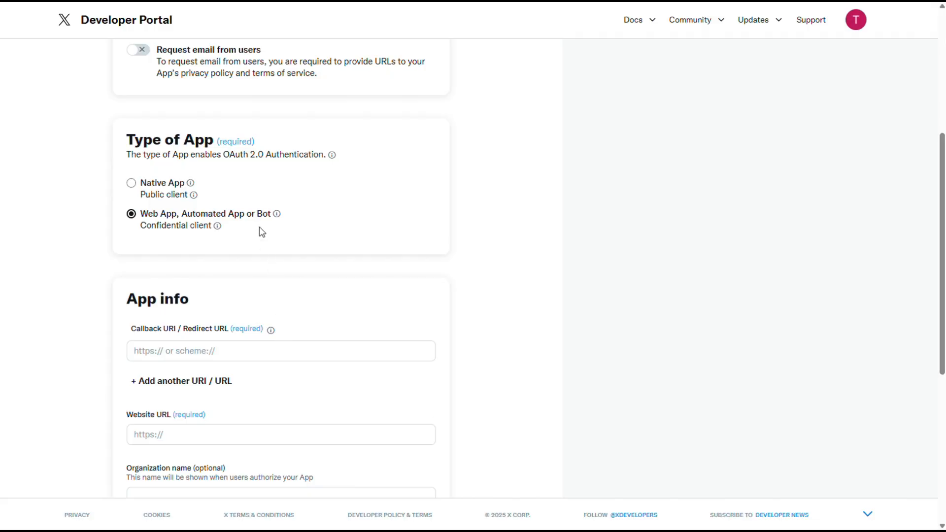
left_click(274, 348)
right_click(273, 348)
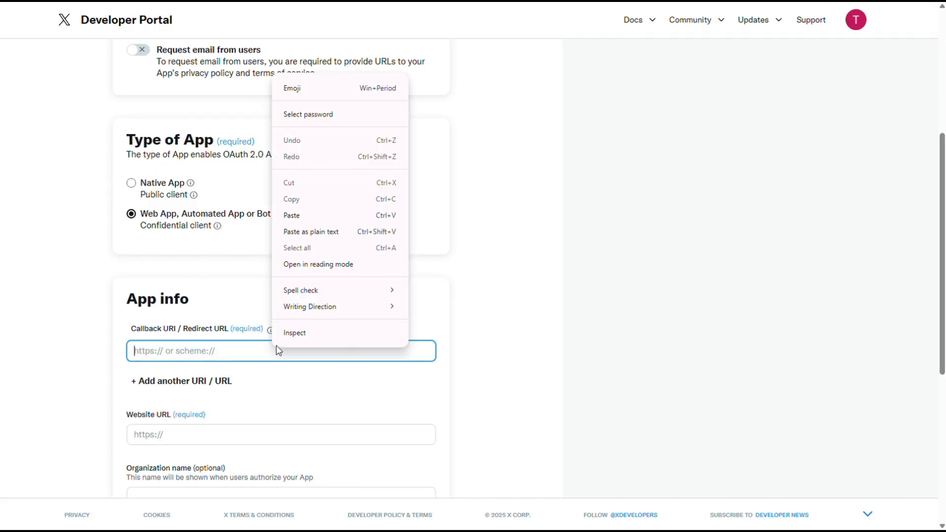
left_click(297, 215)
left_click(317, 240)
scroll(443, 110, "down", 4)
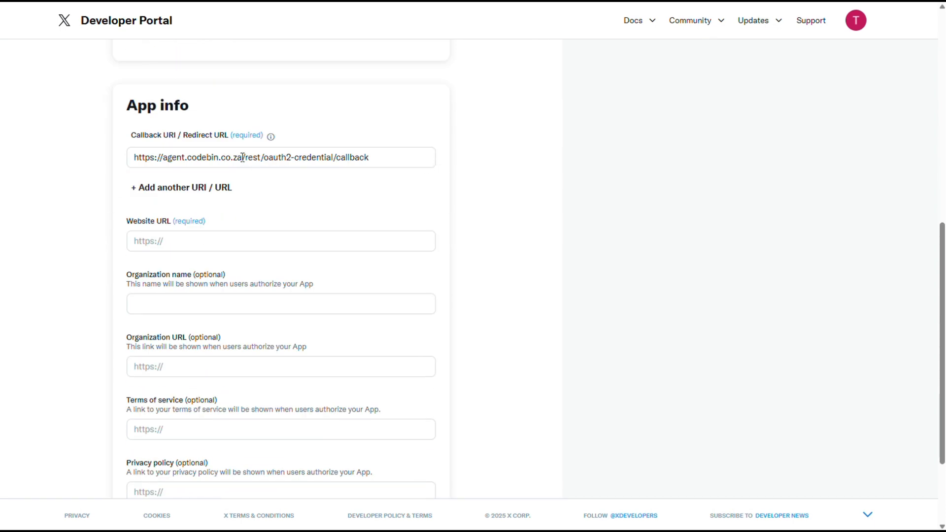
left_click_drag(242, 157, 110, 155)
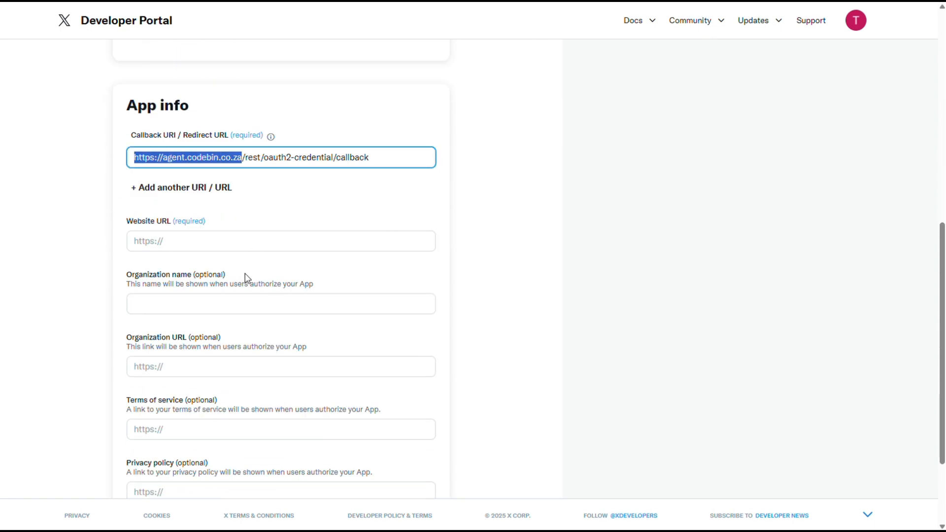
left_click(229, 240)
key("ctrl+v")
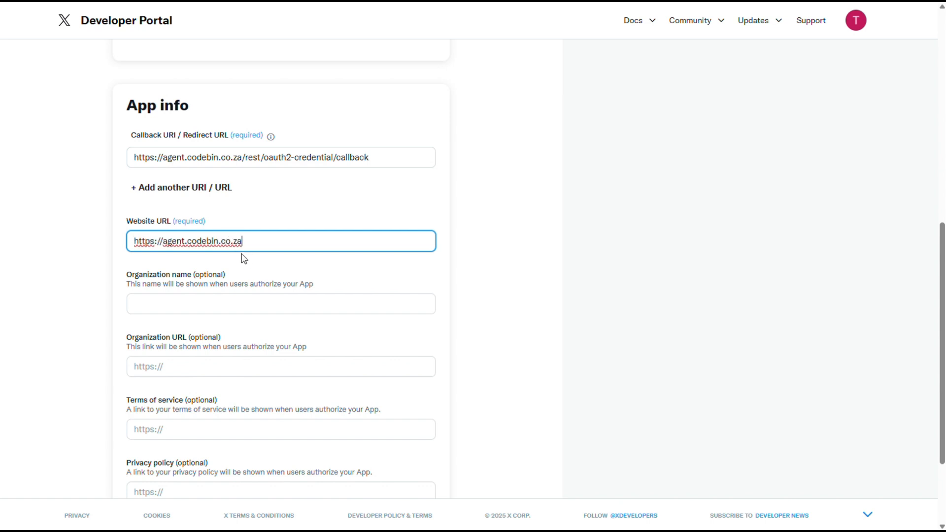
scroll(242, 264, "down", 2)
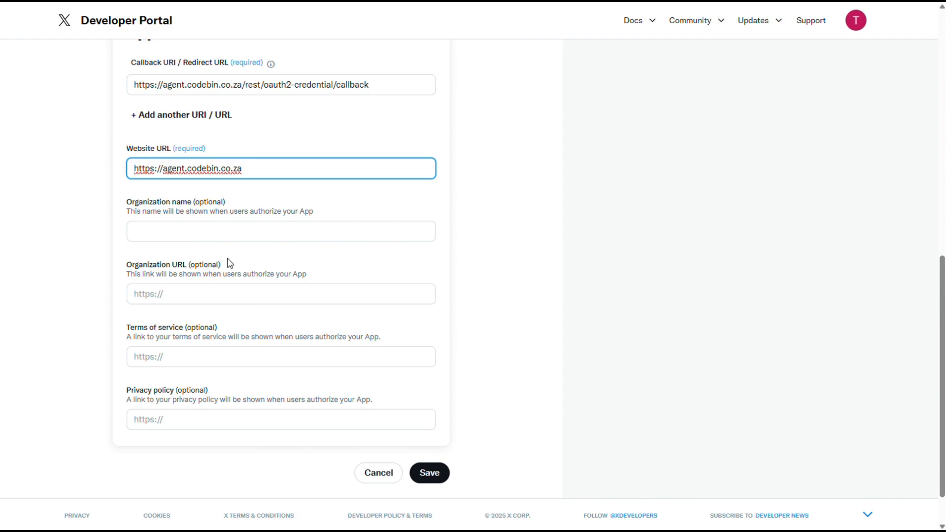
left_click(432, 473)
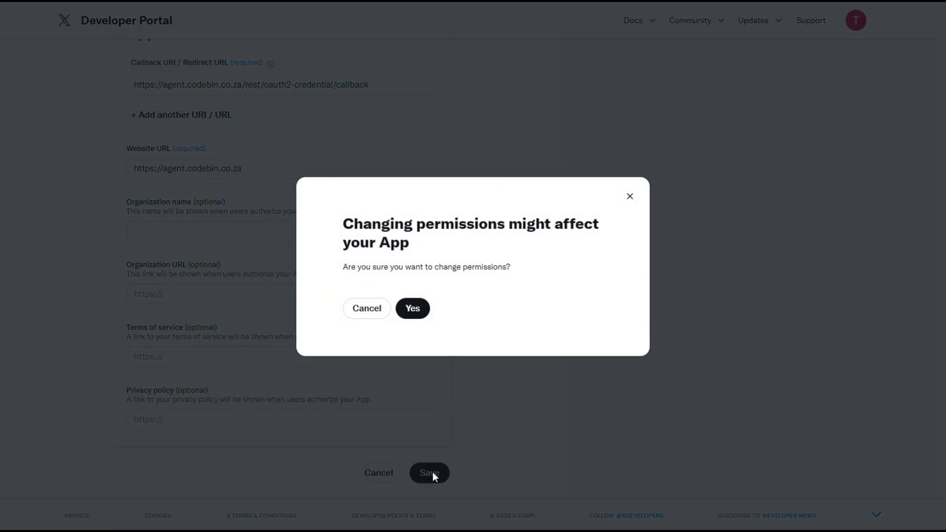
left_click(419, 310)
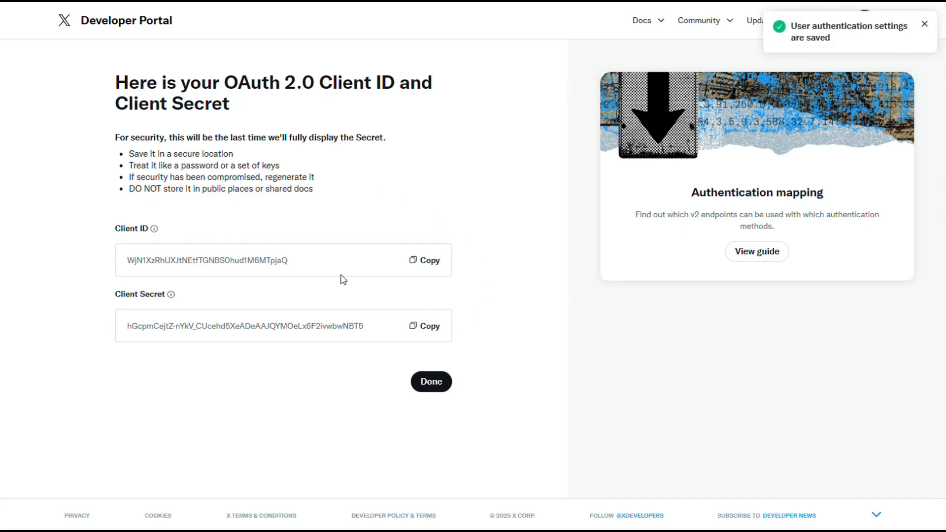
Step: Copy the OAuth 2.0 Client ID and Client Secret from the X Developer Portal into the matching fields of the n8n X credential
left_click(434, 265)
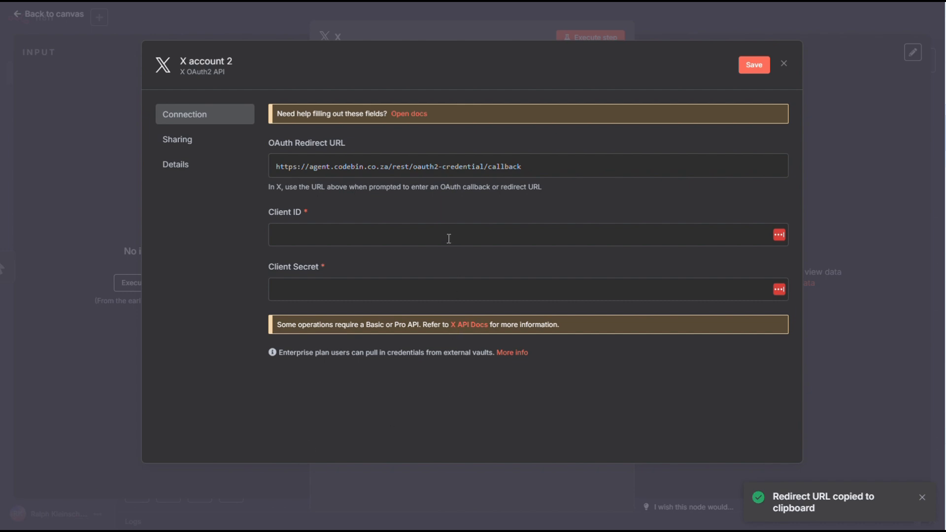
left_click(448, 237)
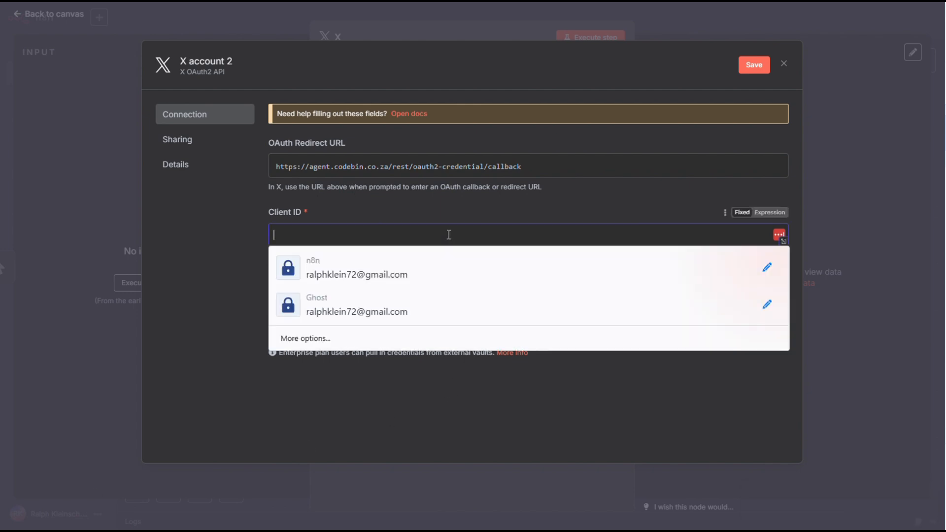
key("ctrl+v")
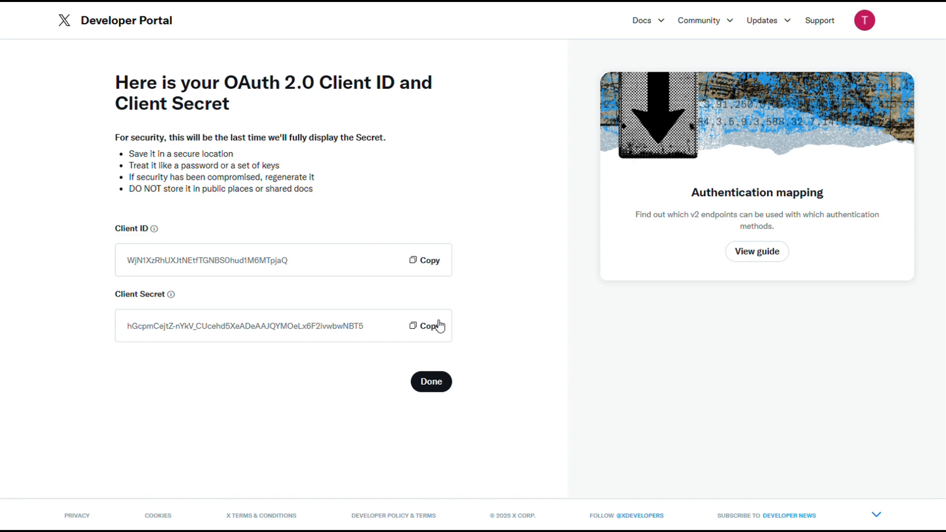
left_click(434, 327)
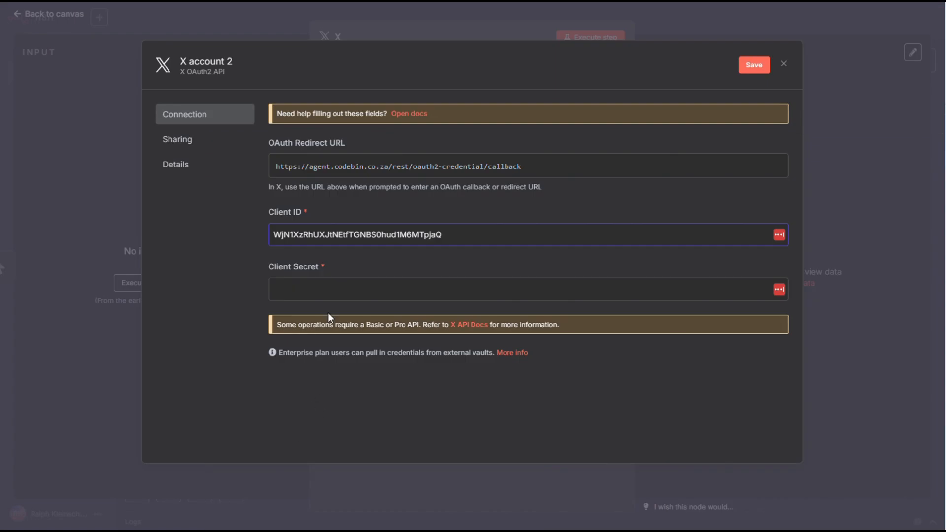
left_click(331, 290)
key("ctrl+v")
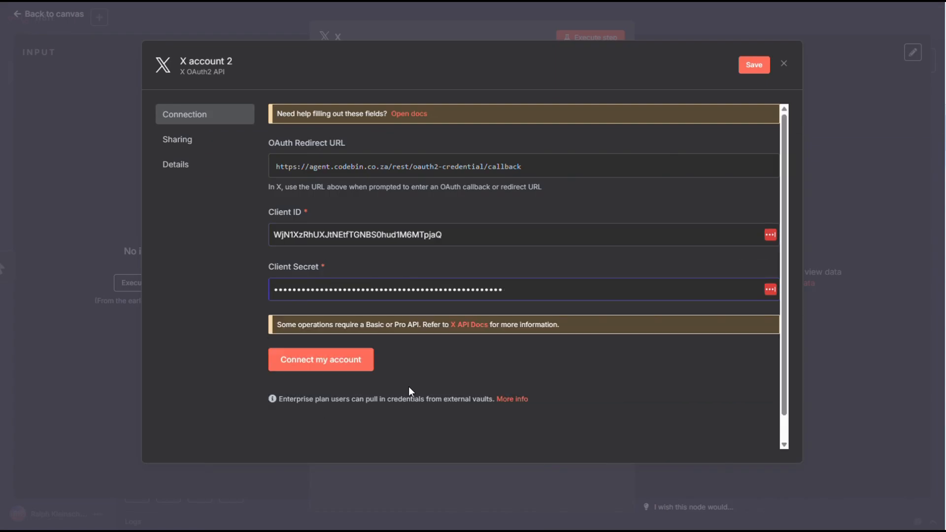
Step: Connect the X account to the n8n credential by authorizing the app, and close the credential
left_click(337, 360)
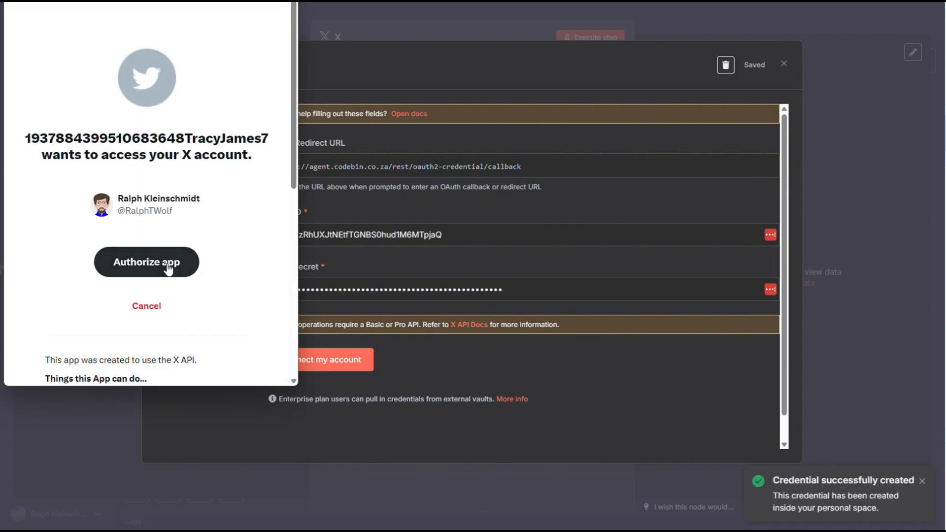
left_click(169, 267)
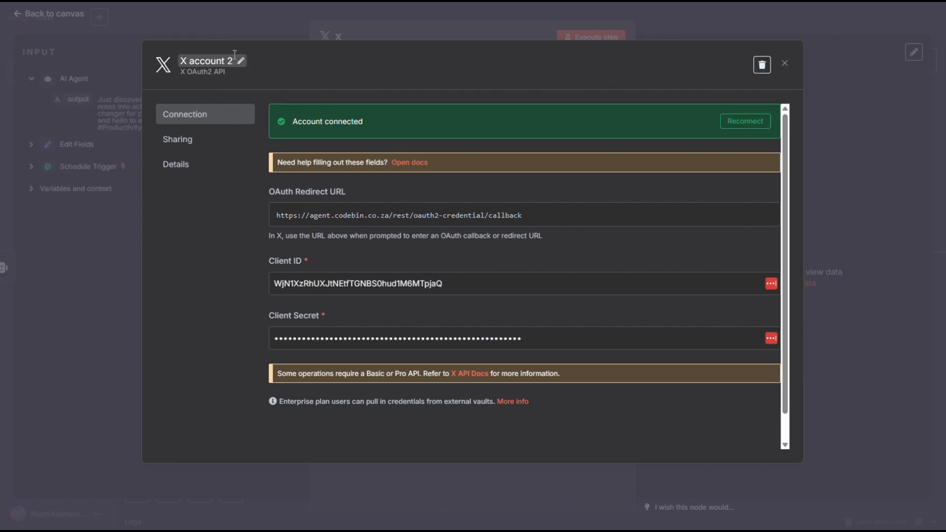
left_click(259, 64)
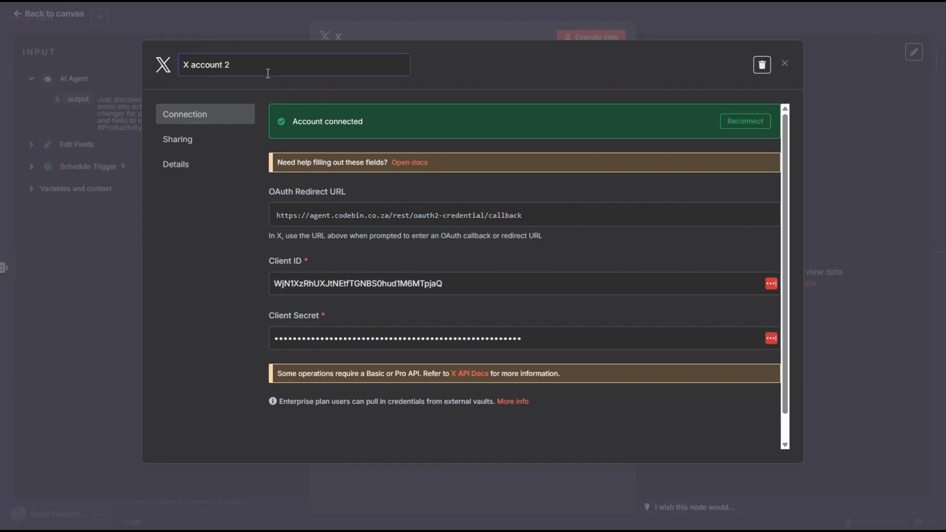
left_click(786, 65)
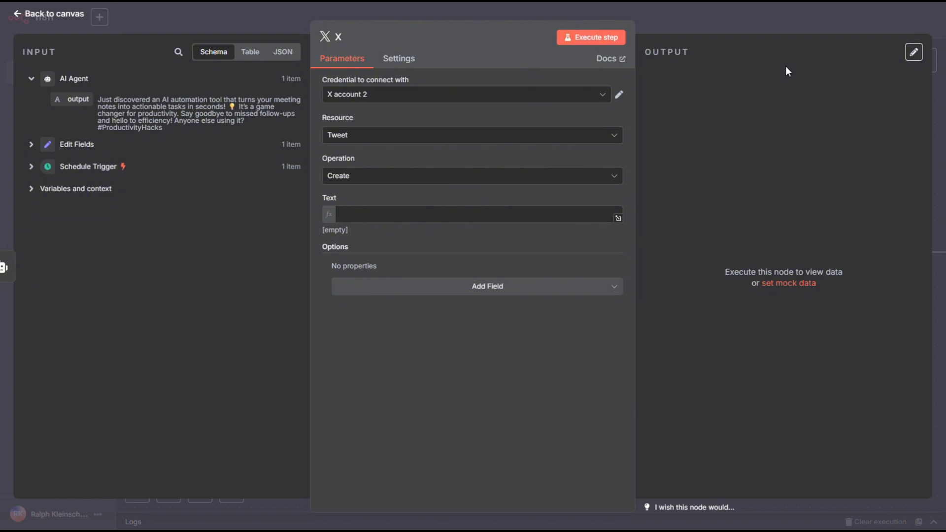
Step: Keep the X node's resource as Tweet and map the AI Agent's output into its Text as {{ $json.output }}
left_click(569, 142)
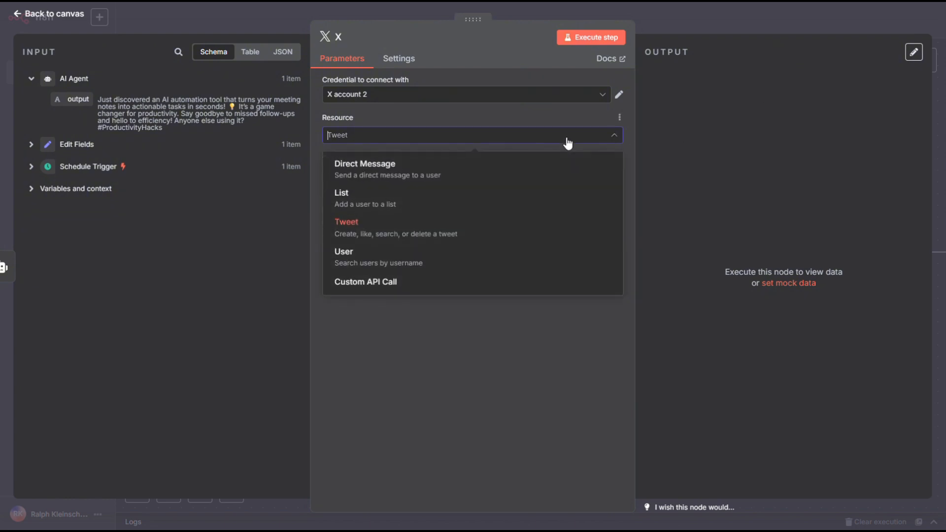
left_click(506, 243)
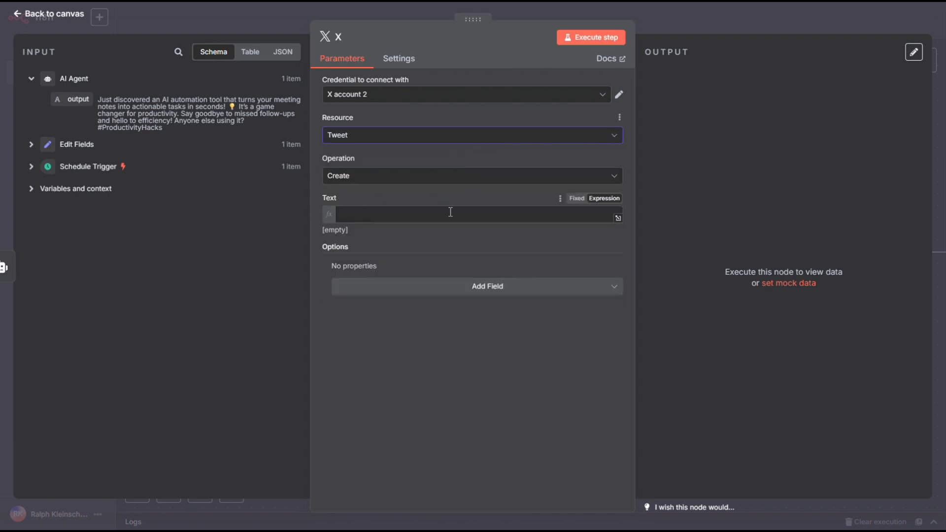
left_click_drag(71, 101, 348, 213)
left_click(477, 374)
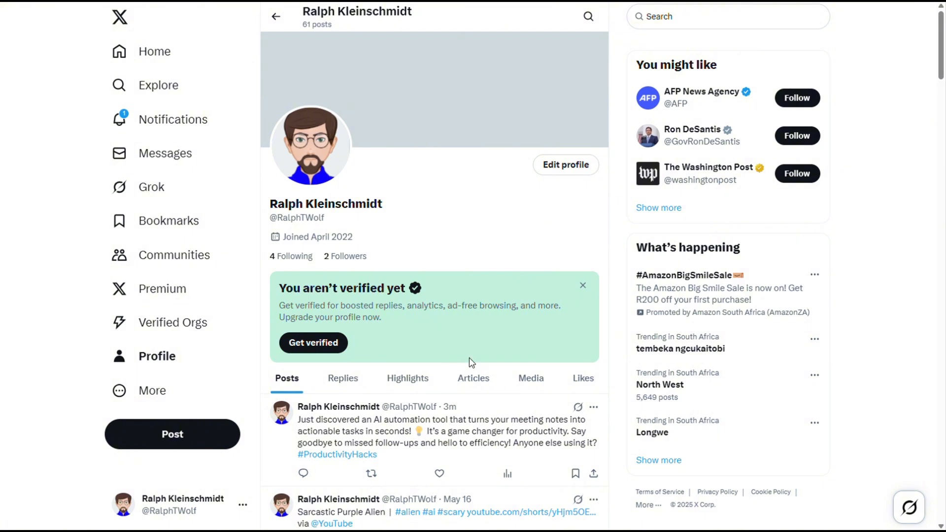
Step: Examine the newest post on the X profile page against the text generated by the AI Agent
left_click_drag(297, 419, 391, 460)
scroll(594, 423, "down", 2)
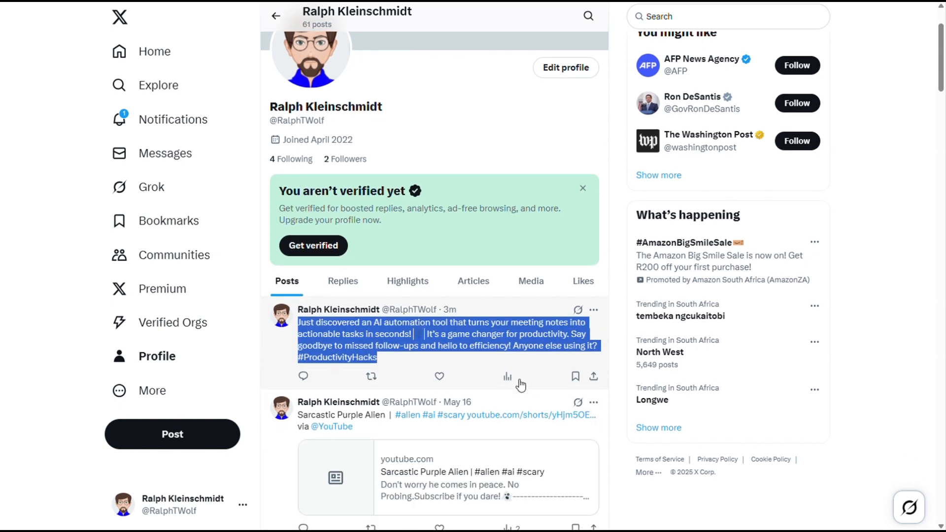
left_click(613, 341)
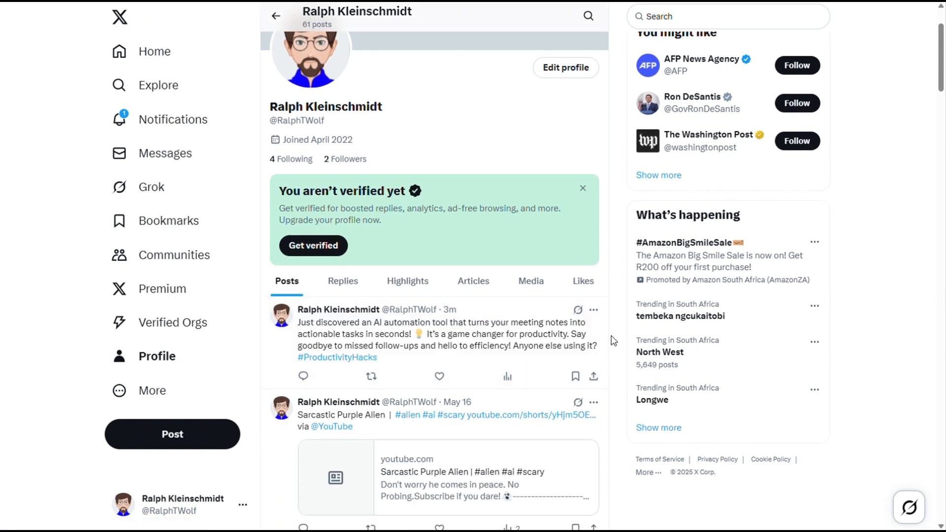
scroll(614, 341, "up", 2)
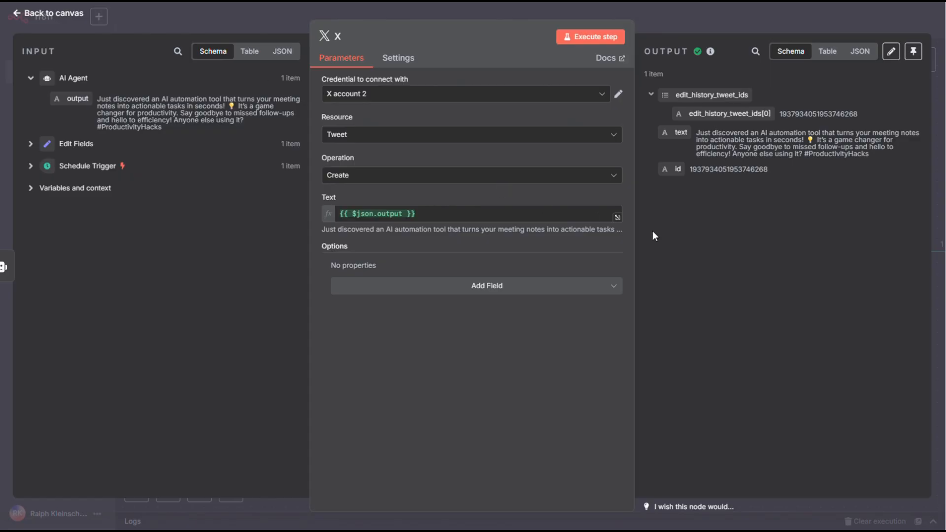
Step: Return to the workflow canvas, tidy up the node layout and save the X post workflow
left_click(730, 24)
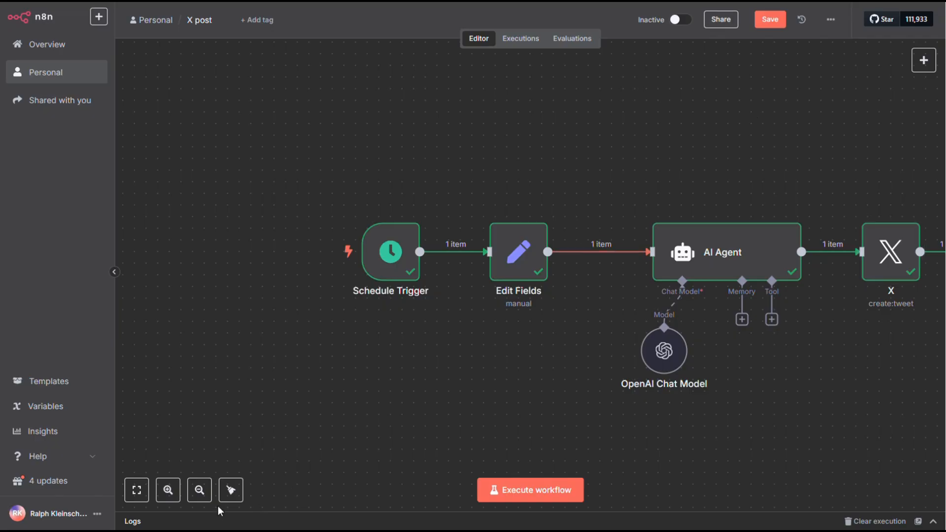
left_click(230, 490)
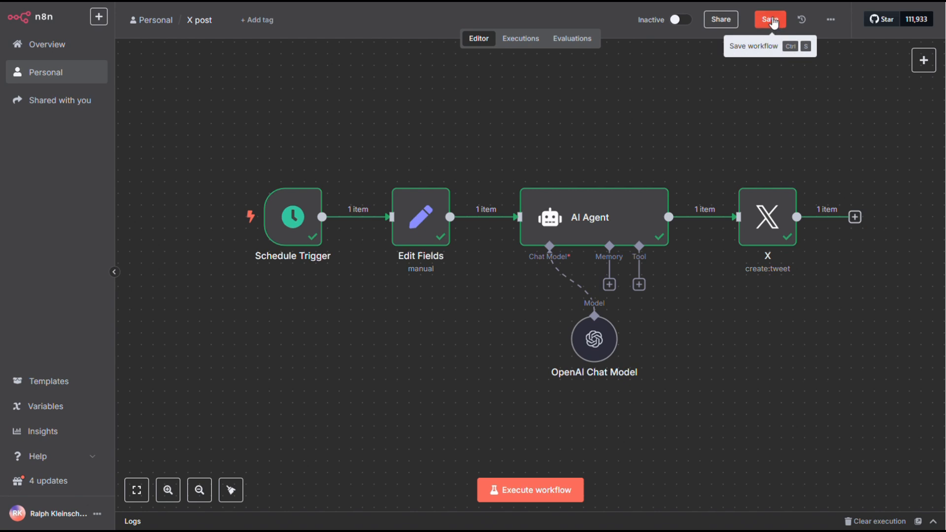
left_click(774, 22)
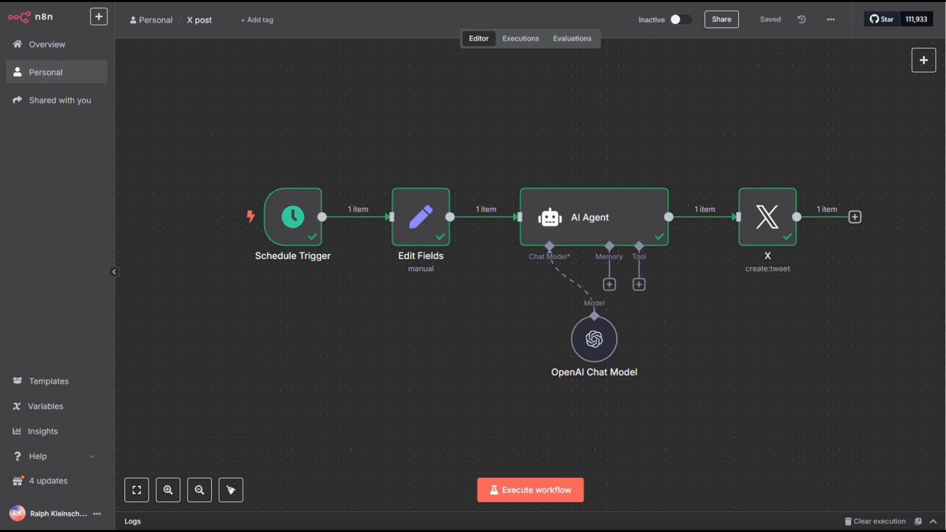